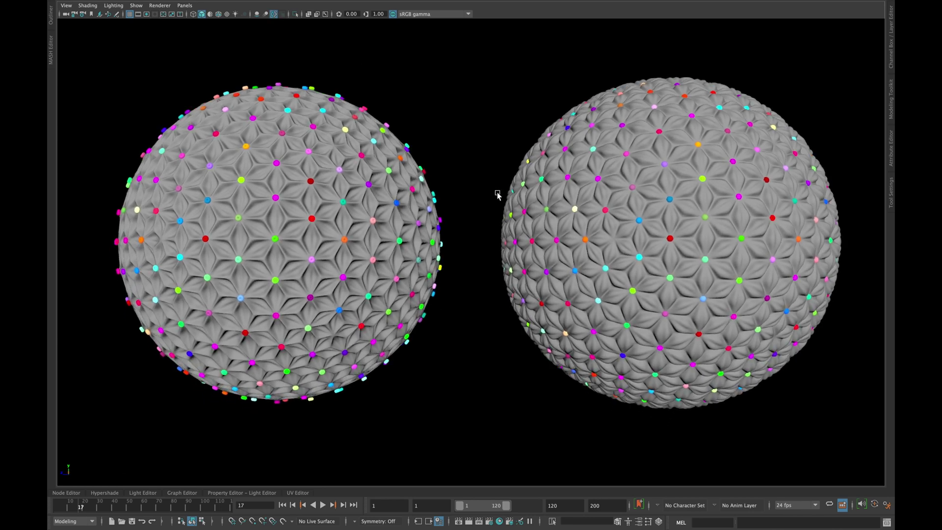
pyautogui.keyDown('alt'); pyautogui.moveTo(495, 197); pyautogui.dragTo(507, 203); pyautogui.keyUp('alt')
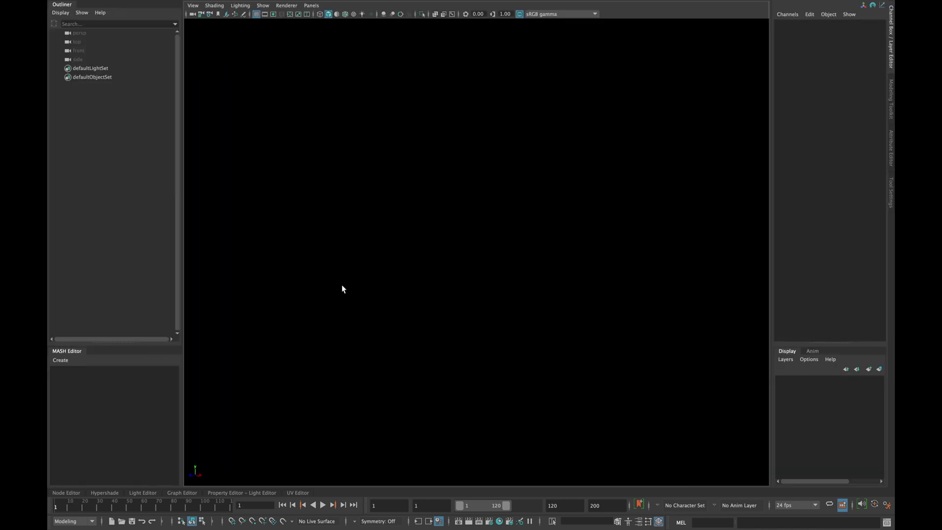
# Create a polygon sphere with radius 0.01 and both axis and height subdivisions set to 8.
pyautogui.keyDown('shift'); pyautogui.rightClick(434, 227); pyautogui.keyUp('shift')
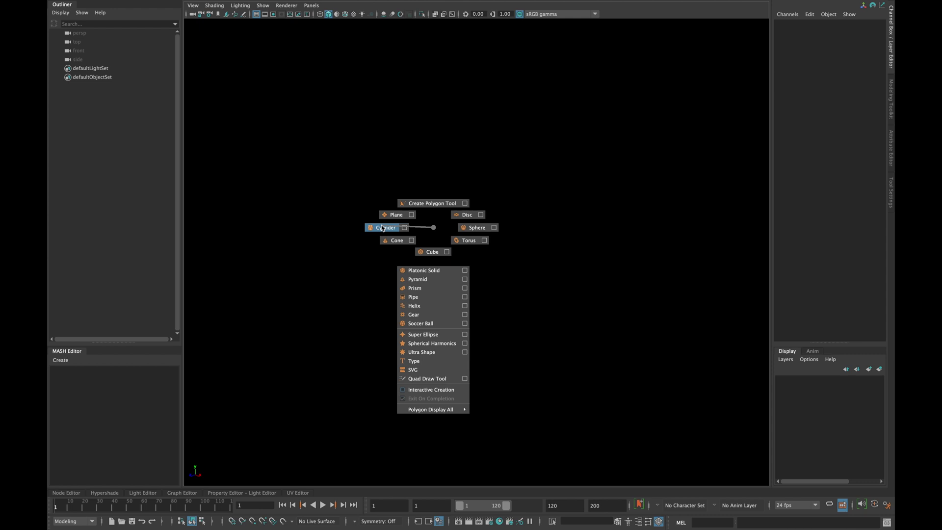
pyautogui.click(468, 225)
pyautogui.click(792, 123)
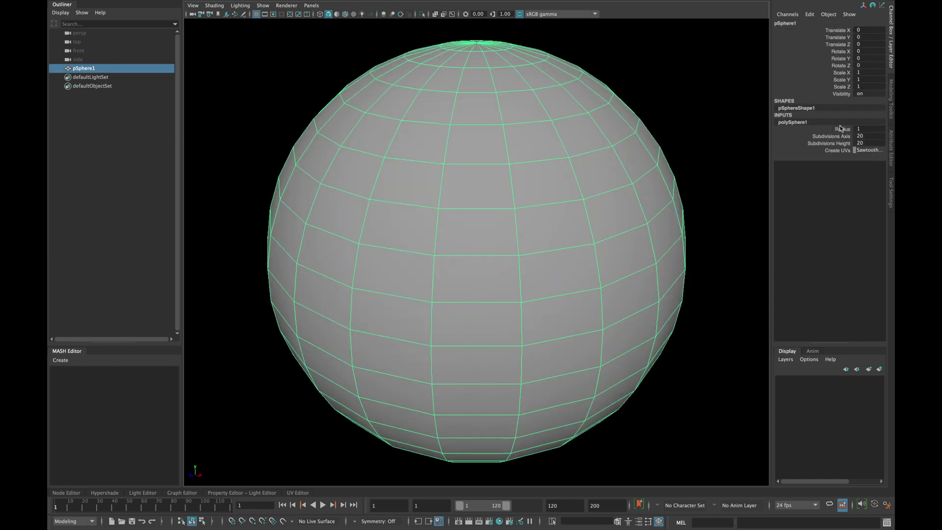
pyautogui.click(840, 129)
pyautogui.moveTo(673, 146); pyautogui.dragTo(537, 155, button='middle')
pyautogui.moveTo(871, 135); pyautogui.dragTo(877, 144)
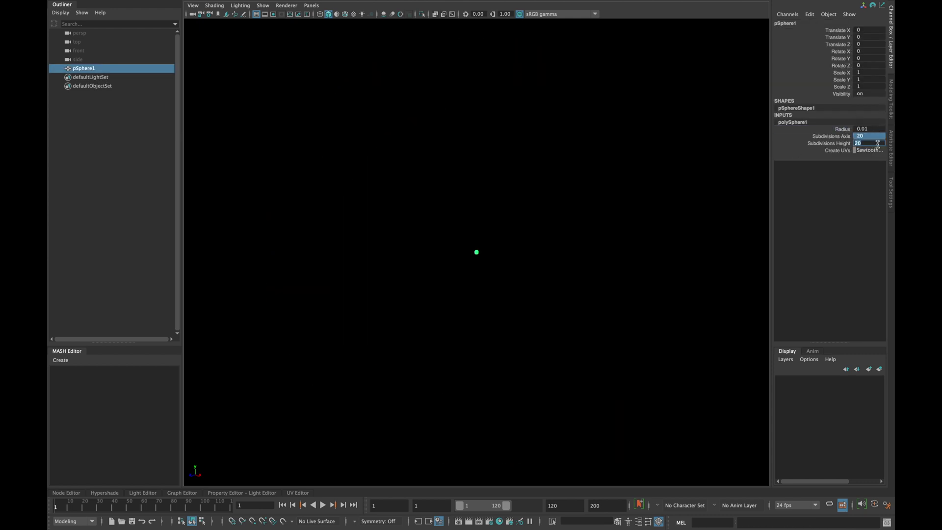
pyautogui.write('8')
pyautogui.press('Return')
# Create a polygon torus with radius 0.01, section radius 0.01, and axis and height subdivisions of 8.
pyautogui.click(476, 217)
pyautogui.keyDown('shift'); pyautogui.rightClick(476, 218); pyautogui.keyUp('shift')
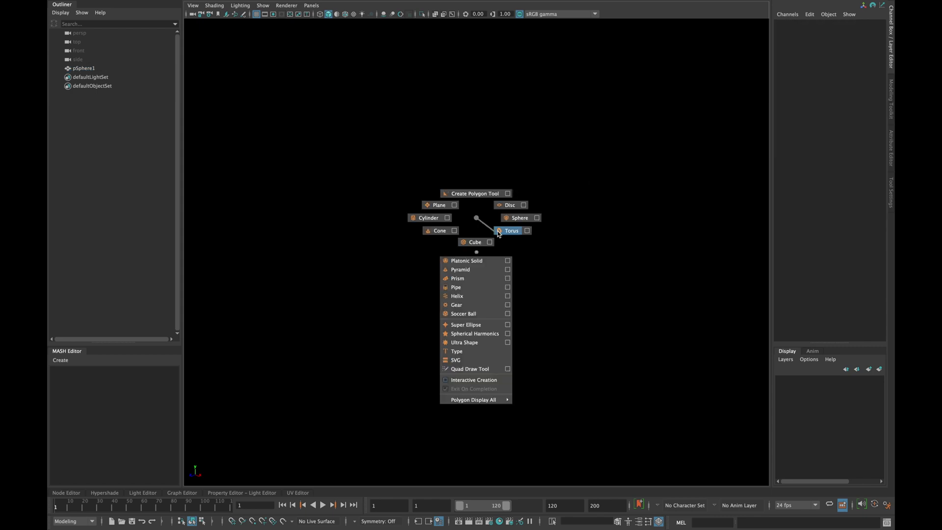
pyautogui.click(498, 231)
pyautogui.click(792, 122)
pyautogui.click(842, 129)
pyautogui.moveTo(442, 154); pyautogui.dragTo(383, 153, button='middle')
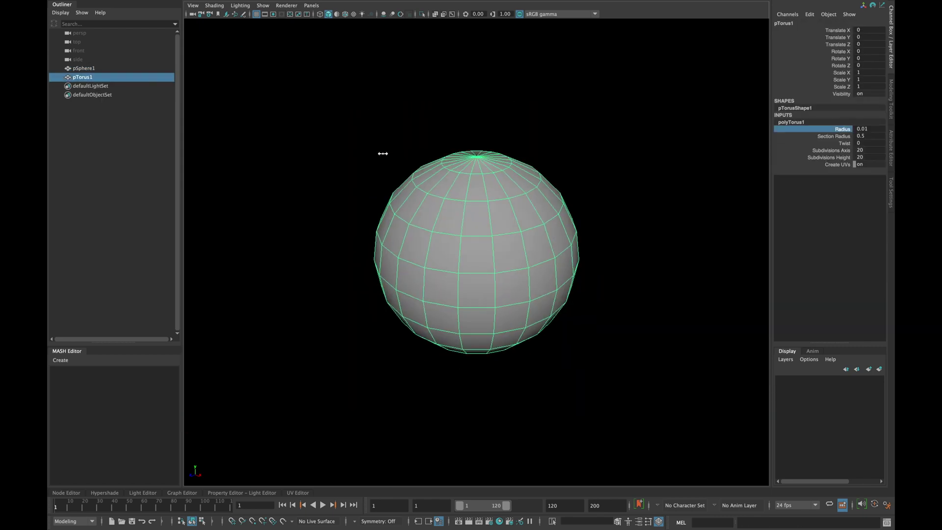
pyautogui.click(834, 137)
pyautogui.moveTo(675, 166); pyautogui.dragTo(366, 154, button='middle')
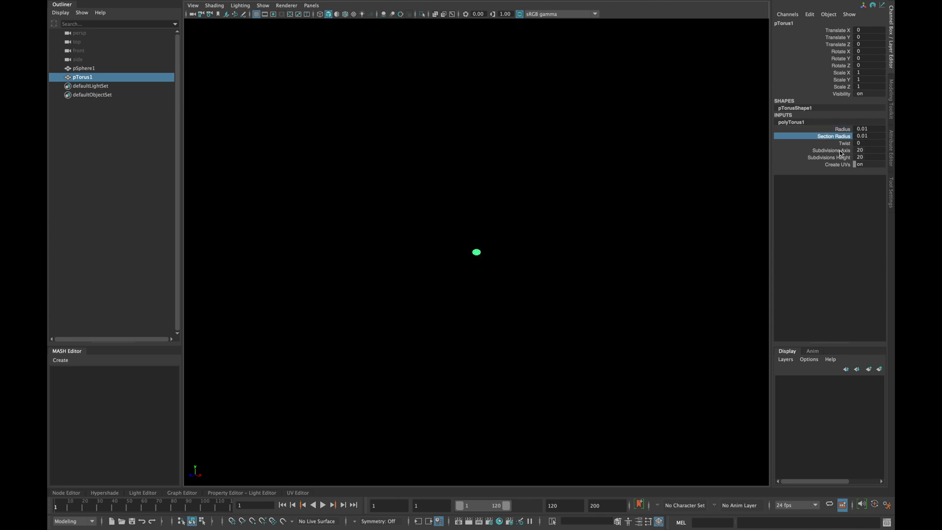
pyautogui.moveTo(864, 150); pyautogui.dragTo(869, 157)
pyautogui.write('8')
pyautogui.press('Return')
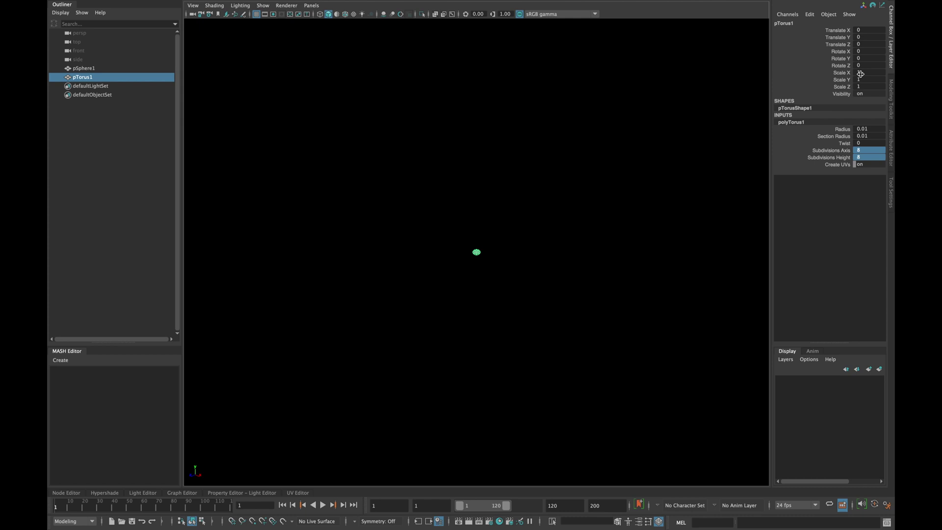
# Set the torus's X, Y and Z scale to 0.
pyautogui.moveTo(860, 74); pyautogui.dragTo(864, 87)
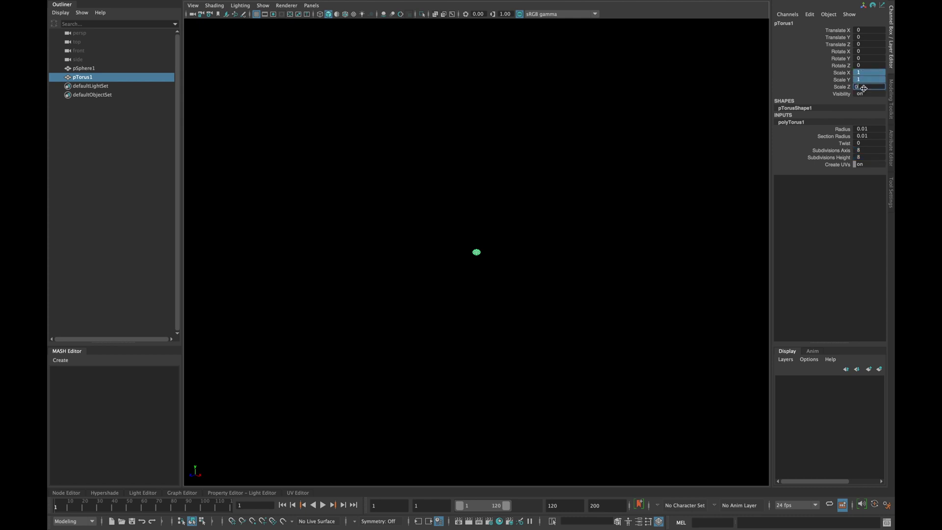
pyautogui.write('0')
pyautogui.press('Return')
# Group the small sphere and the torus, and create a MASH network from the group.
pyautogui.keyDown('ctrl'); pyautogui.click(81, 69); pyautogui.keyUp('ctrl')
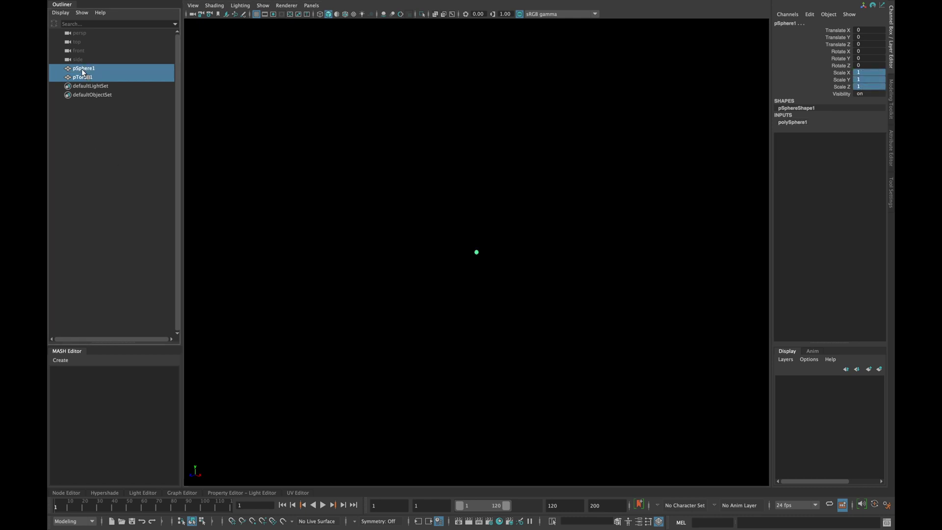
pyautogui.hotkey('ctrl', 'g')
pyautogui.click(61, 360)
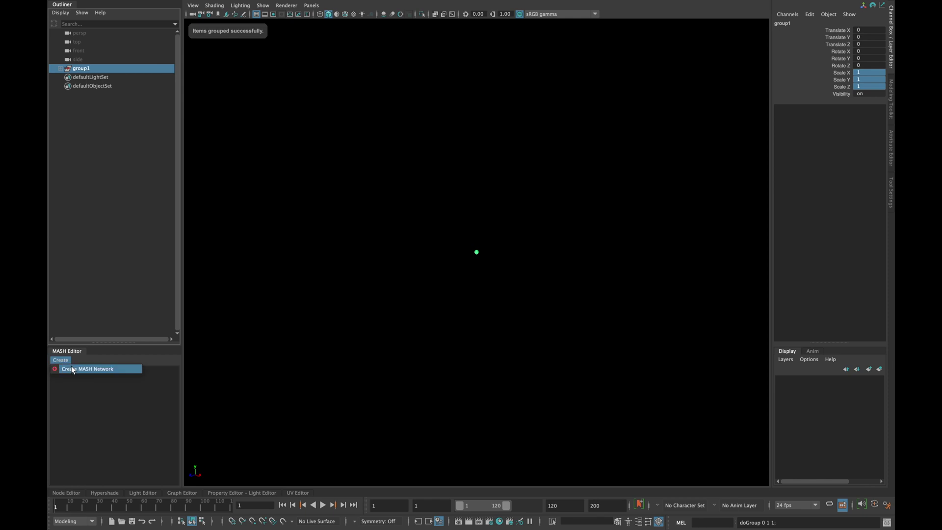
pyautogui.click(72, 367)
# Create an icosahedron platonic solid with Triangles subdivision mode and 5 subdivisions.
pyautogui.click(385, 239)
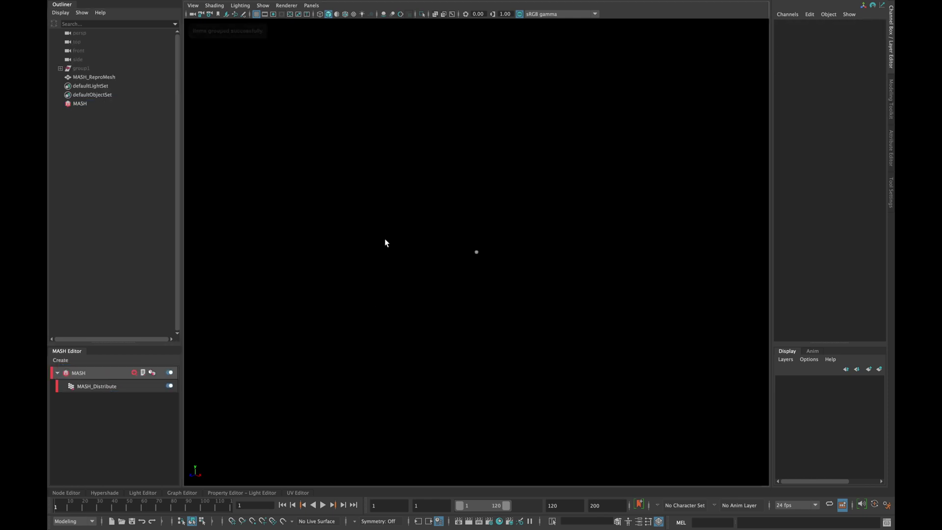
pyautogui.keyDown('shift'); pyautogui.moveTo(385, 242); pyautogui.dragTo(391, 283, button='right'); pyautogui.keyUp('shift')
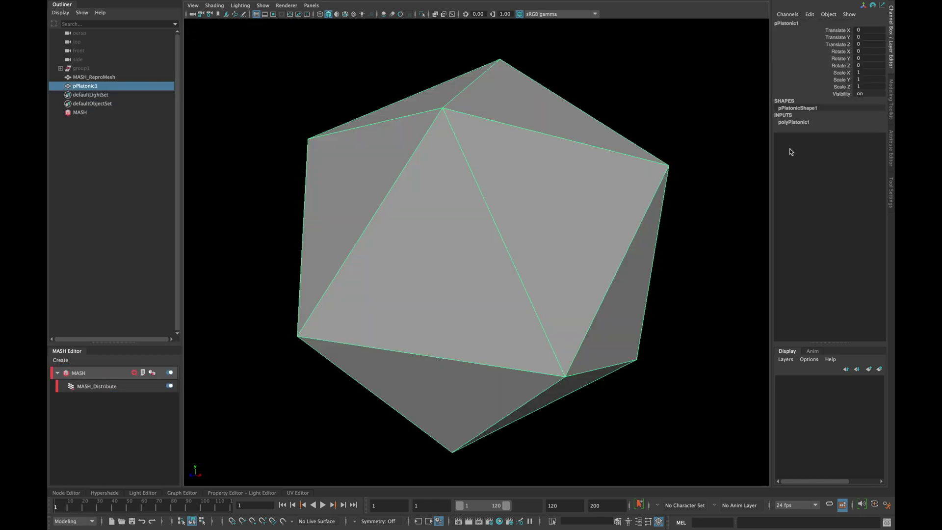
pyautogui.click(791, 122)
pyautogui.click(869, 136)
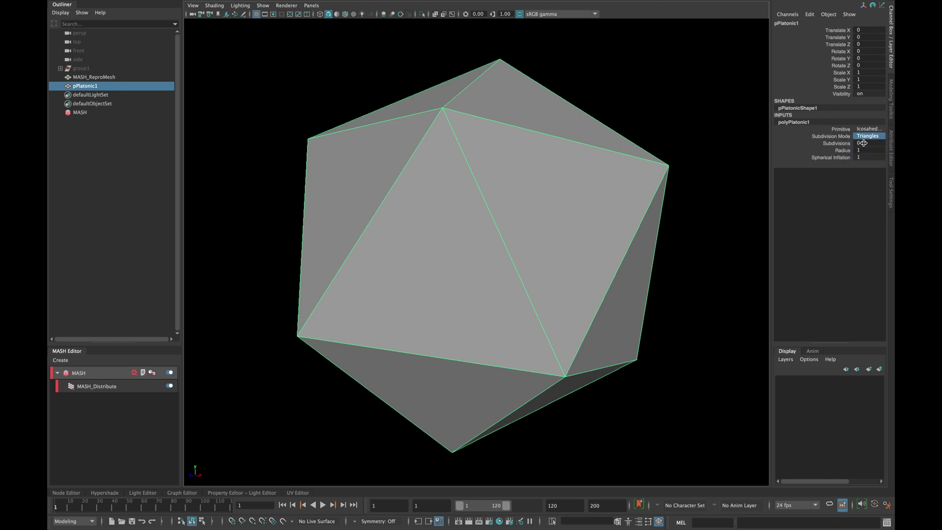
pyautogui.doubleClick(863, 143)
pyautogui.press('Return')
# Select all edges of the subdivided icosahedron and store them in a new set.
pyautogui.moveTo(506, 193); pyautogui.dragTo(507, 170, button='right')
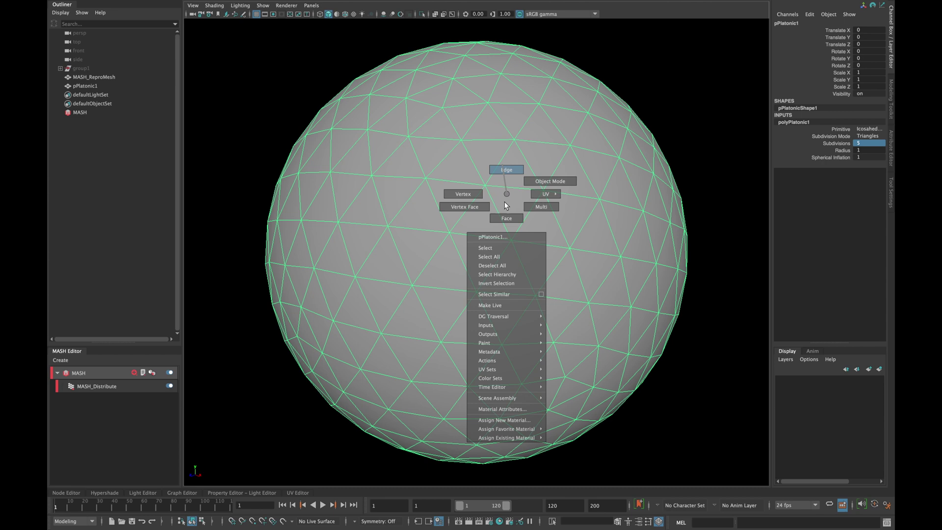
pyautogui.scroll(-3, 506, 193)
pyautogui.moveTo(250, 54); pyautogui.dragTo(623, 392)
pyautogui.scroll(-3, 465, 208)
pyautogui.press('space')
pyautogui.click(359, 171)
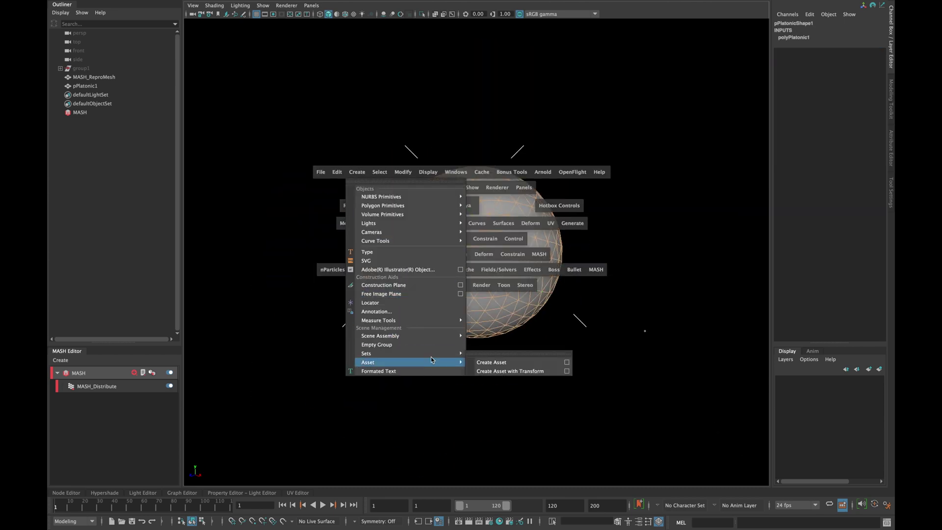
pyautogui.moveTo(431, 353)
pyautogui.click(507, 345)
pyautogui.moveTo(507, 338); pyautogui.dragTo(787, 266)
pyautogui.click(776, 277)
# Poke all faces of the subdivided icosahedron.
pyautogui.moveTo(483, 223); pyautogui.dragTo(522, 226, button='right')
pyautogui.doubleClick(490, 236)
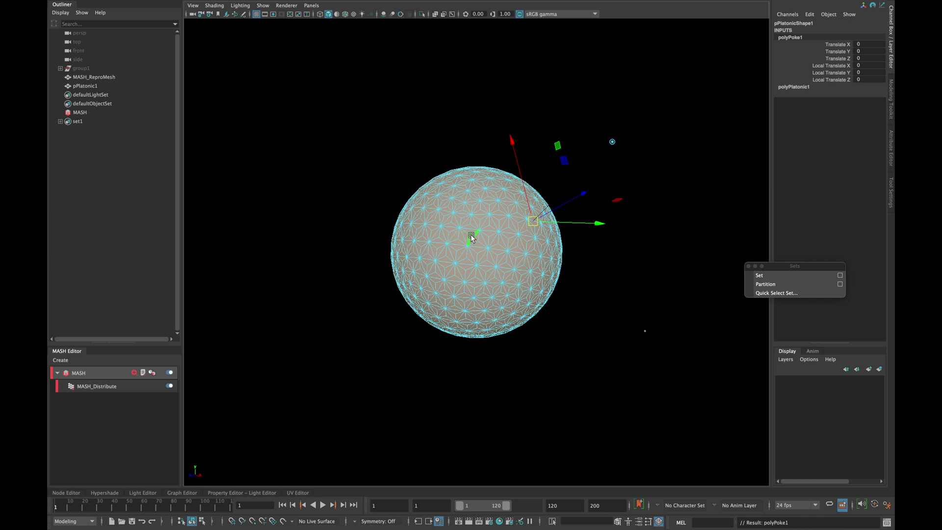
pyautogui.moveTo(490, 244); pyautogui.dragTo(533, 222, button='right')
# Select the members of set1, invert the edge selection across the whole ball, and store the result in a second set.
pyautogui.rightClick(81, 122)
pyautogui.click(115, 125)
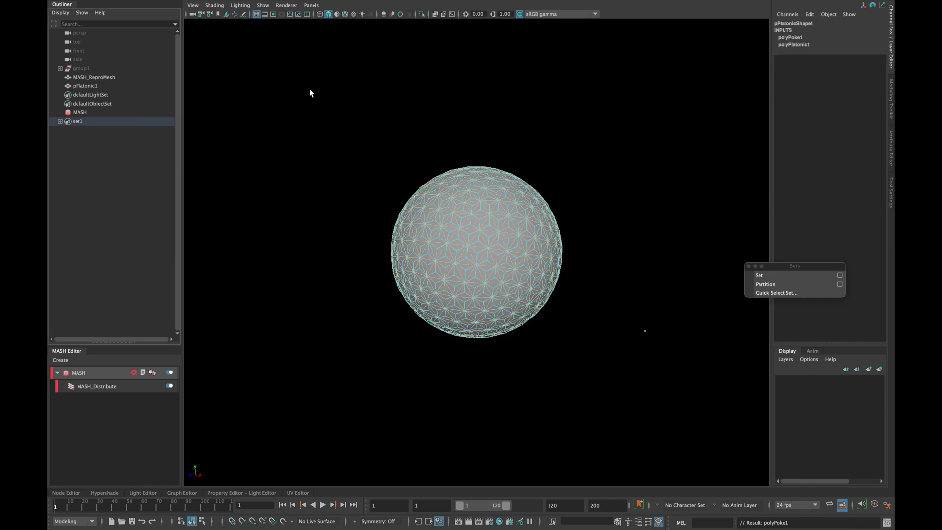
pyautogui.moveTo(274, 76); pyautogui.dragTo(612, 367)
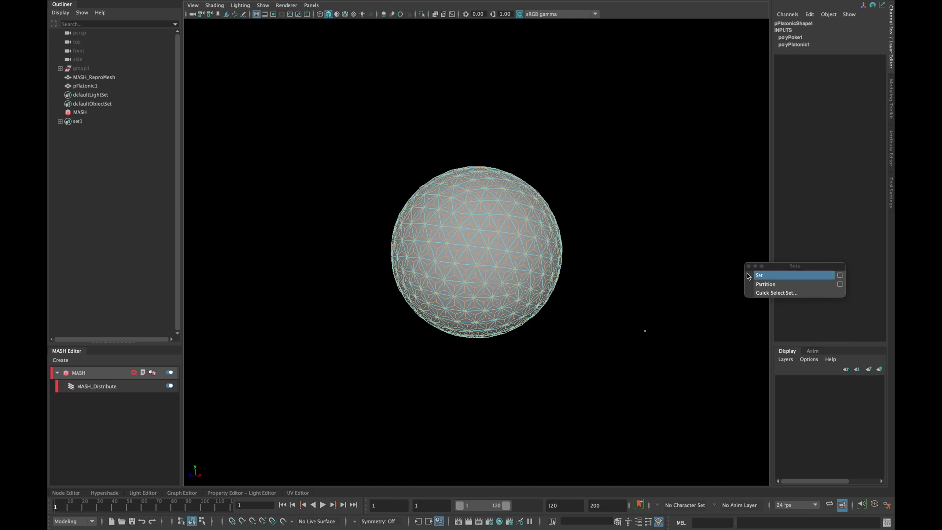
pyautogui.click(764, 275)
# Poke all faces of the ball a second time.
pyautogui.moveTo(516, 254); pyautogui.dragTo(493, 236, button='right')
pyautogui.scroll(8, 417, 216)
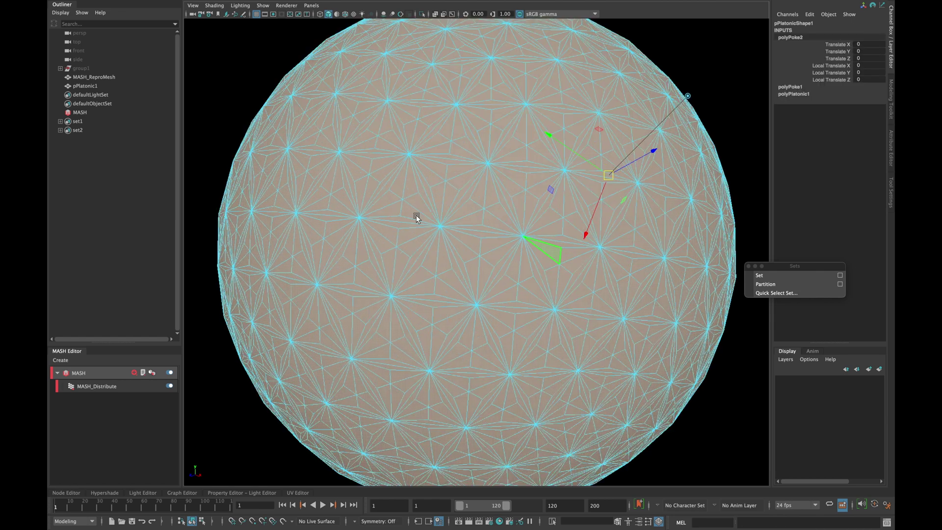
# Select one star-centre vertex and all similar vertices with a similarity tolerance of 1.0, and store them in a new set.
pyautogui.moveTo(417, 216); pyautogui.dragTo(410, 225, button='right')
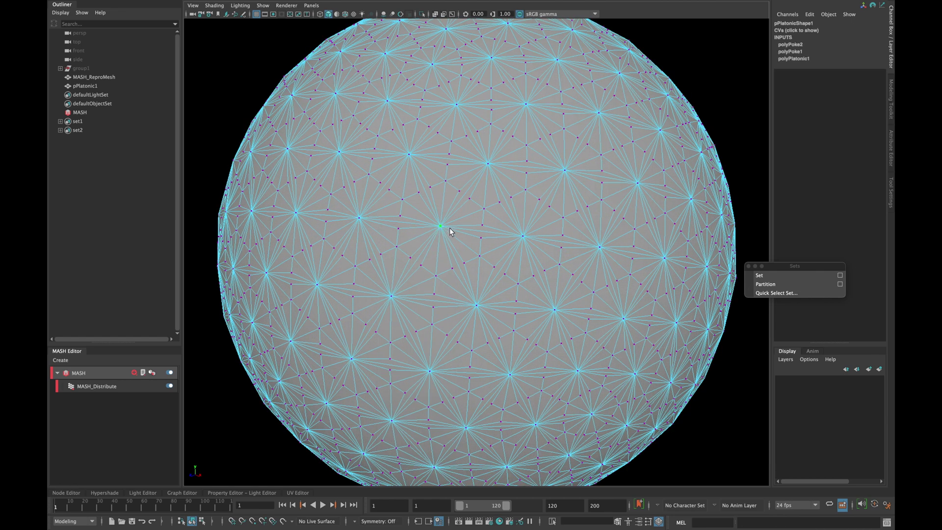
pyautogui.press('space')
pyautogui.click(361, 167)
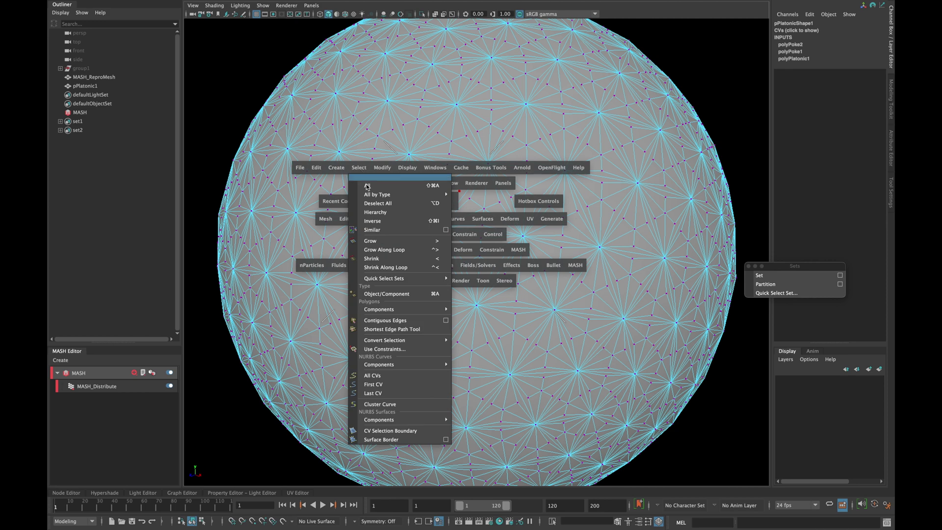
pyautogui.click(446, 230)
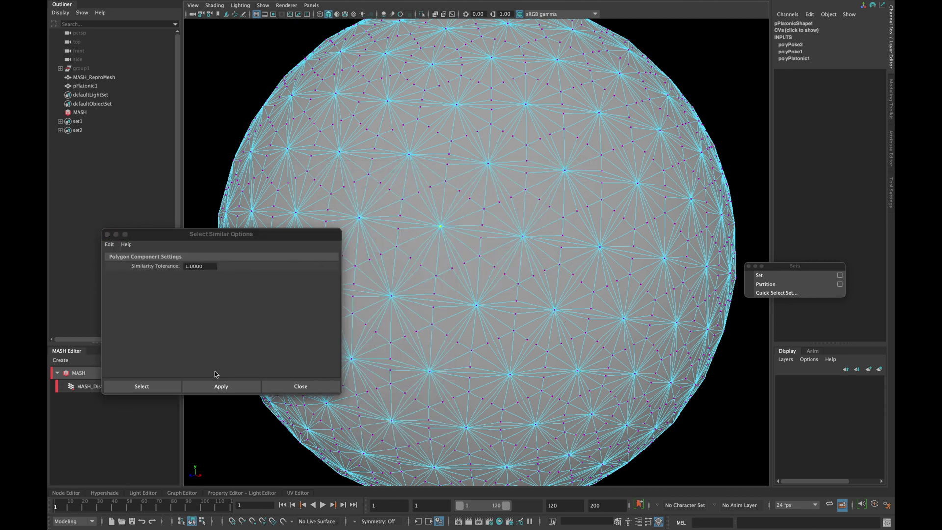
pyautogui.click(221, 386)
pyautogui.click(296, 385)
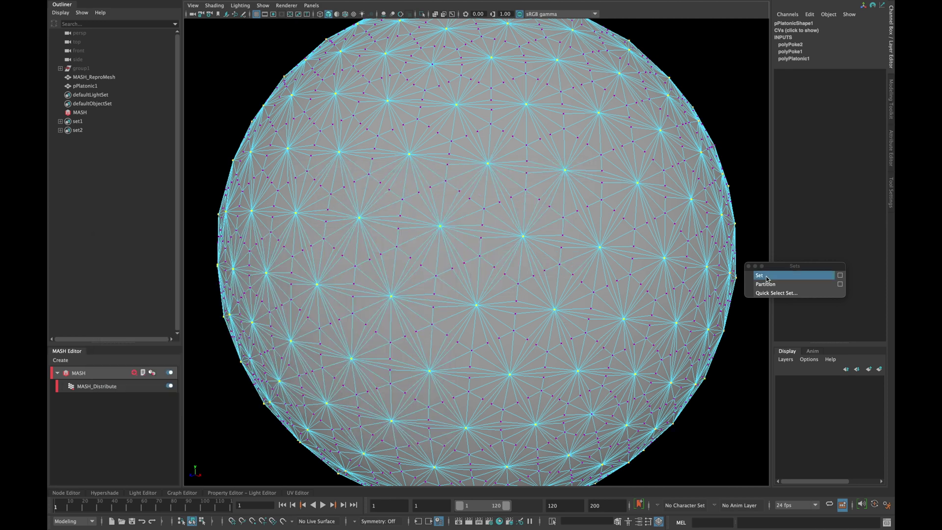
pyautogui.click(766, 278)
# Return the ball to object mode and smooth it with 1 division.
pyautogui.press('f')
pyautogui.press('F8')
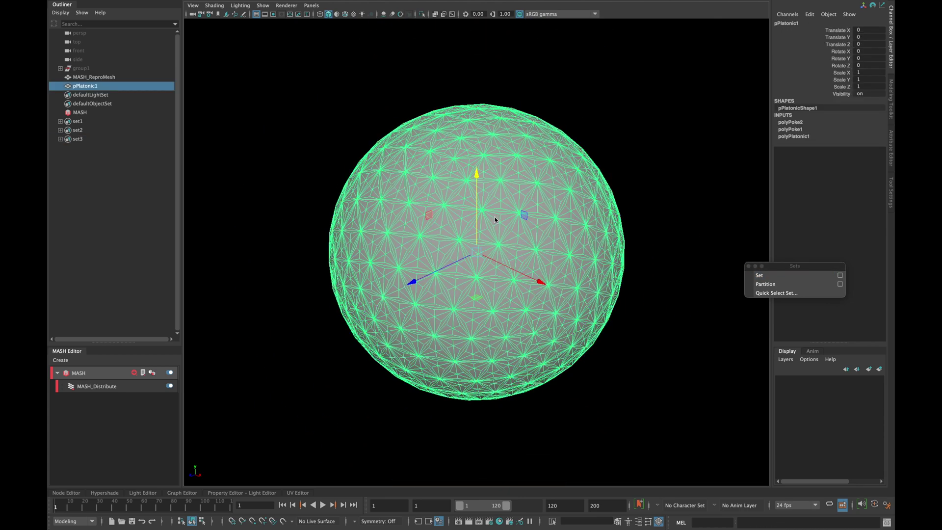
pyautogui.keyDown('shift'); pyautogui.rightClick(495, 217); pyautogui.keyUp('shift')
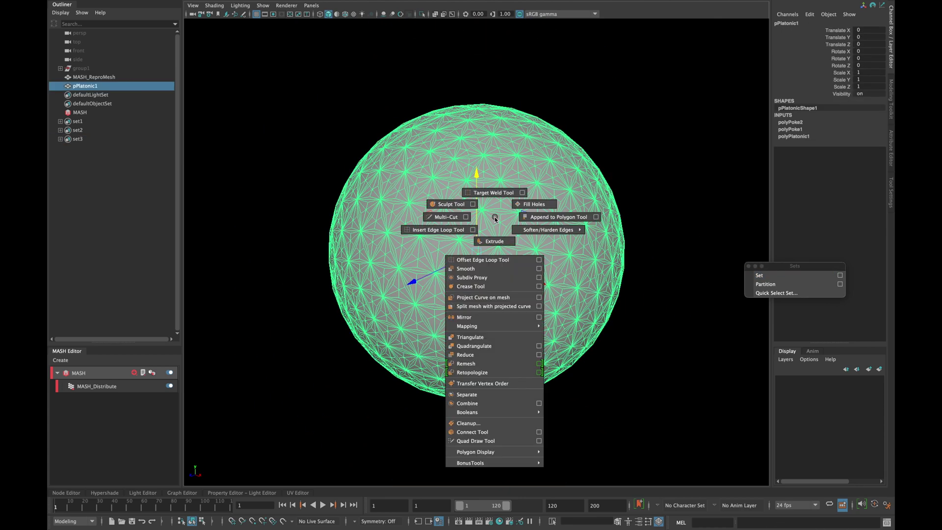
pyautogui.click(498, 268)
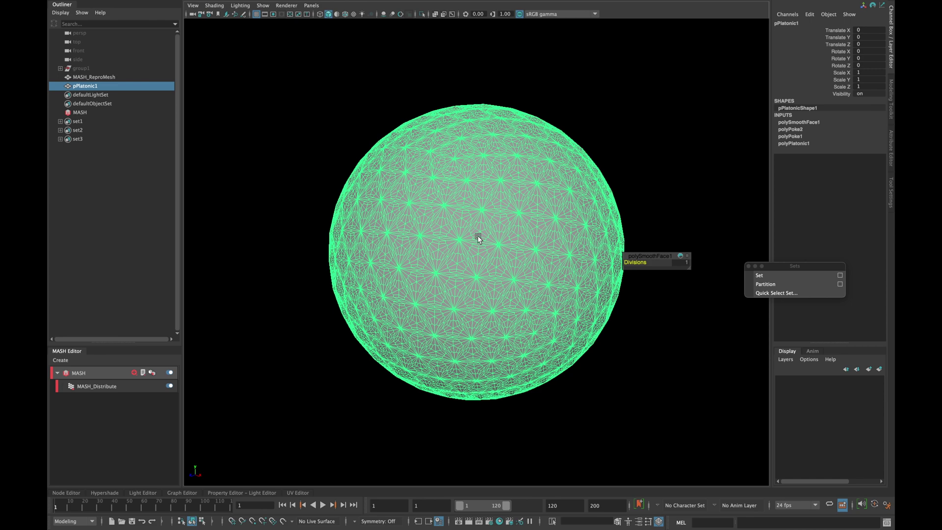
# Convert the smoothed ball into an nCloth object.
pyautogui.press('space')
pyautogui.click(397, 303)
pyautogui.click(449, 309)
pyautogui.moveTo(468, 306); pyautogui.dragTo(823, 303)
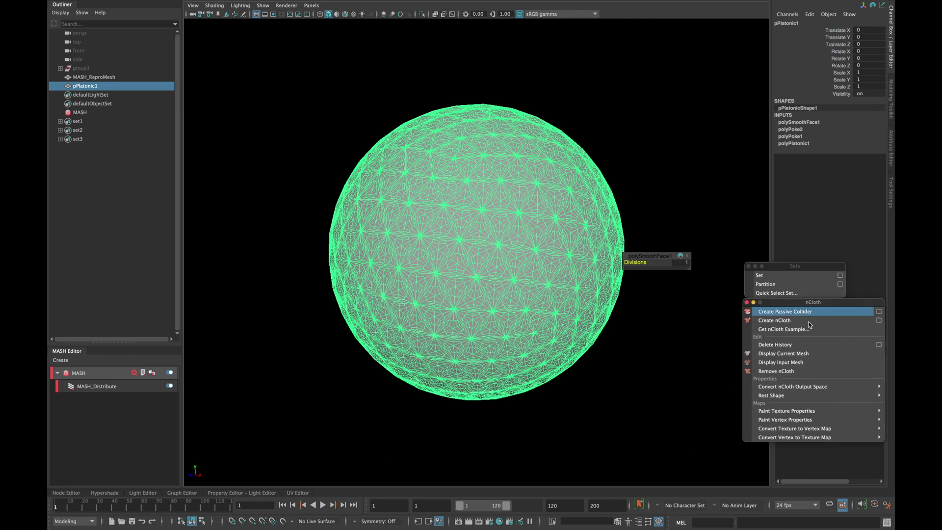
pyautogui.click(791, 321)
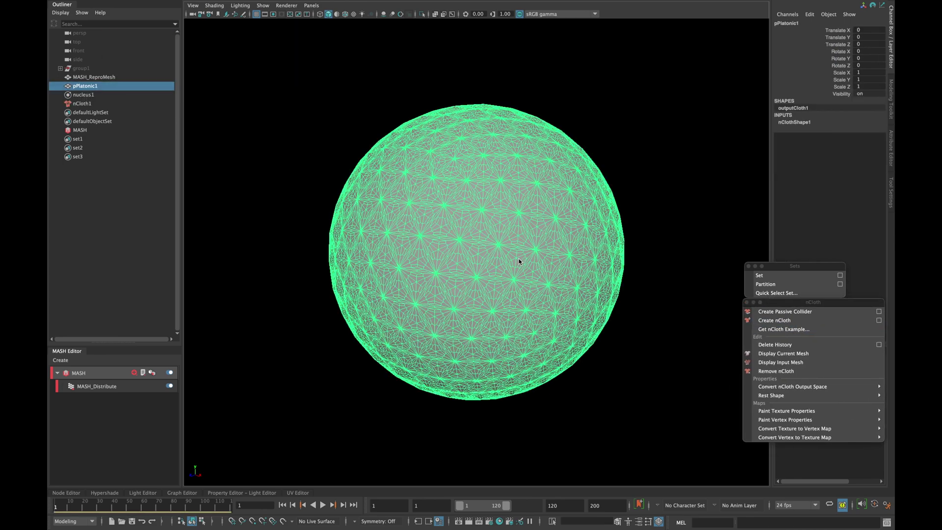
# Set the nCloth shape's manual pressure to 1.
pyautogui.click(83, 95)
pyautogui.hotkey('ctrl', 'a')
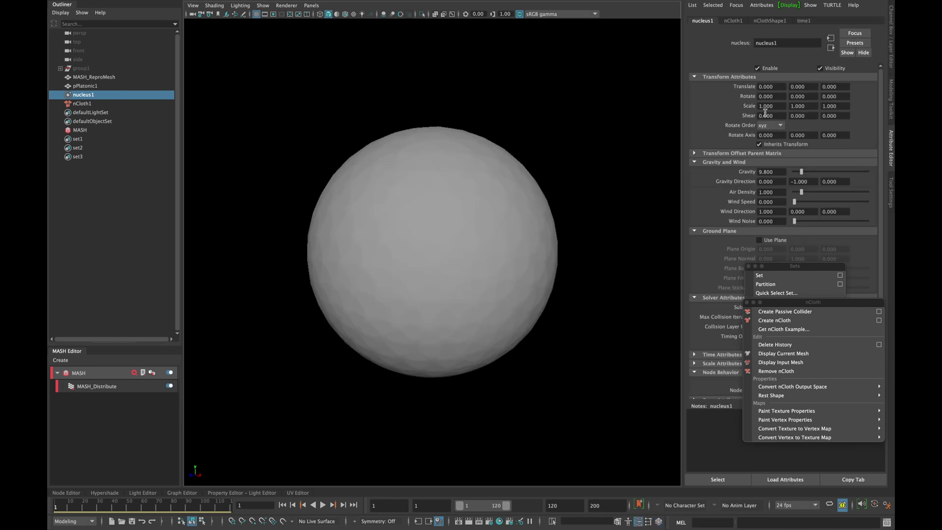
pyautogui.click(761, 22)
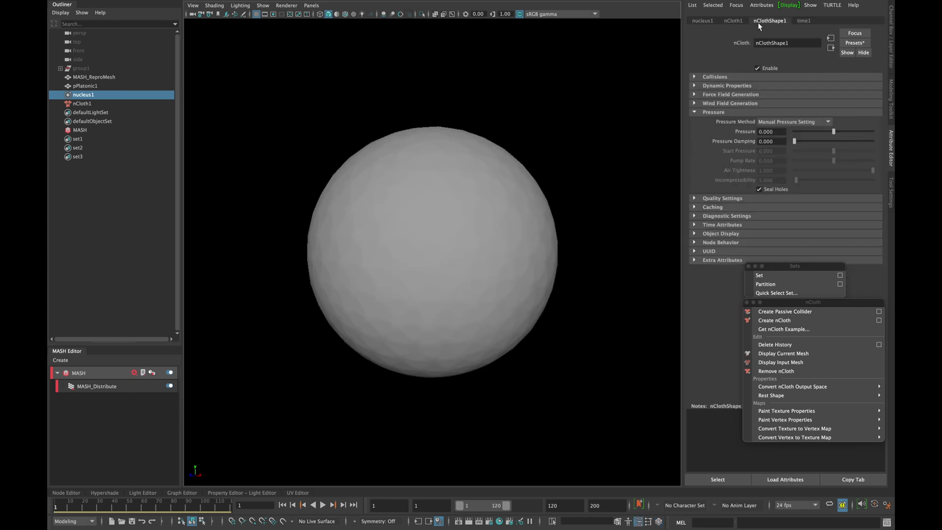
pyautogui.doubleClick(781, 132)
pyautogui.write('1')
pyautogui.press('Return')
# Display the input mesh of the nCloth ball and select it.
pyautogui.click(501, 243)
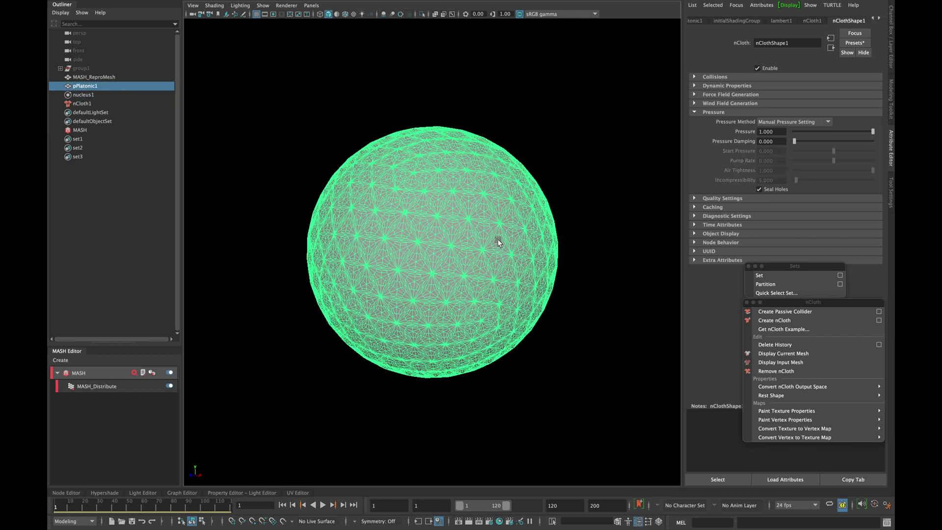
pyautogui.click(783, 366)
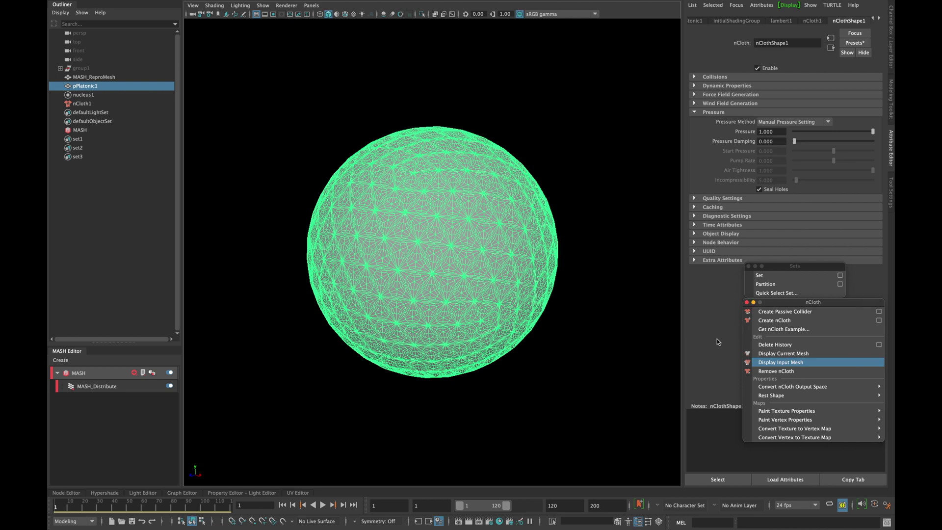
pyautogui.click(502, 260)
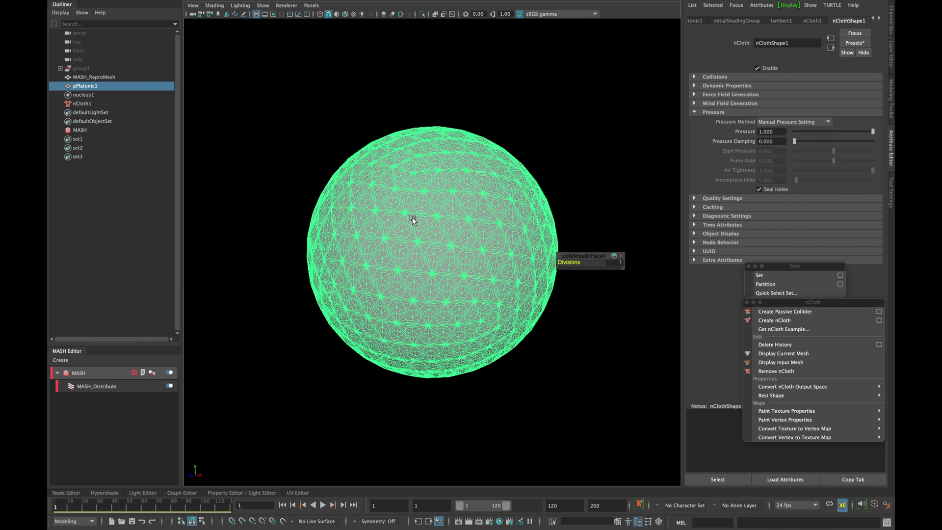
# Create a transform nConstraint on the ball's set2 components and switch the nCloth to display its current mesh.
pyautogui.rightClick(74, 149)
pyautogui.click(85, 152)
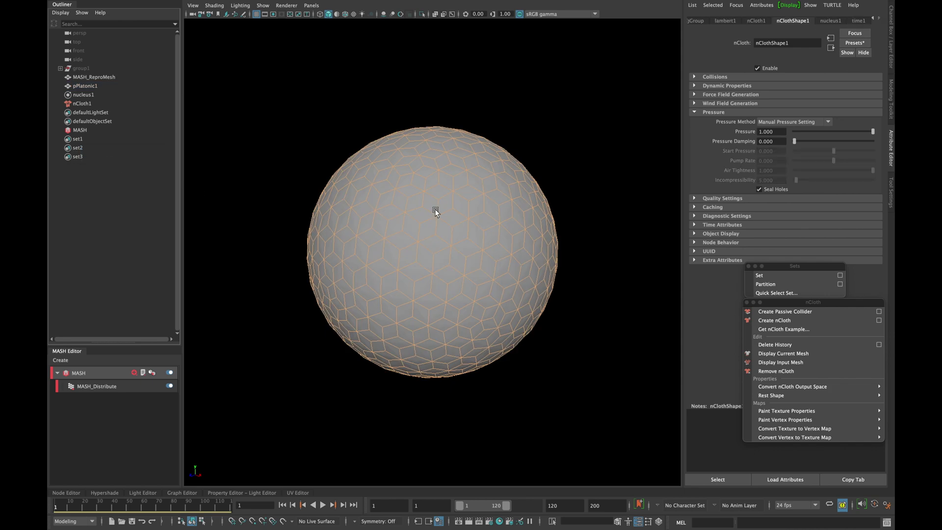
pyautogui.press('space')
pyautogui.click(410, 279)
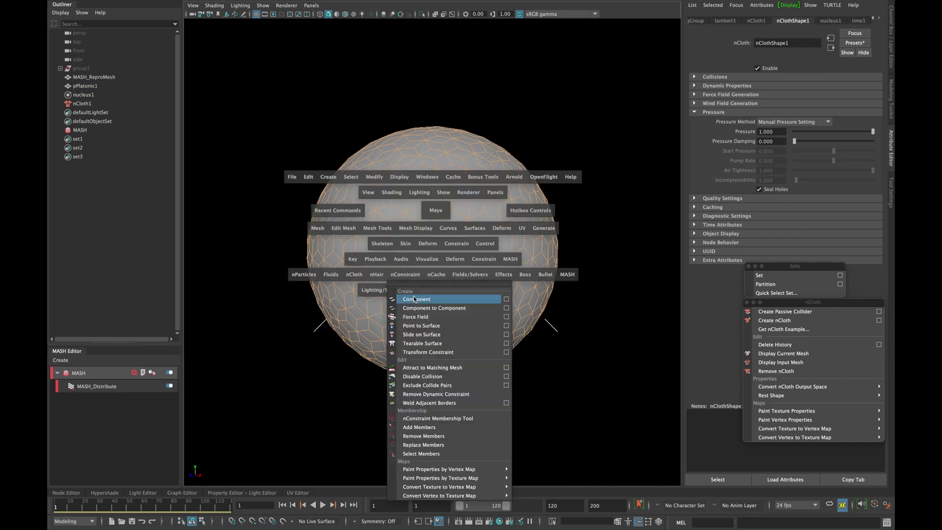
pyautogui.click(442, 353)
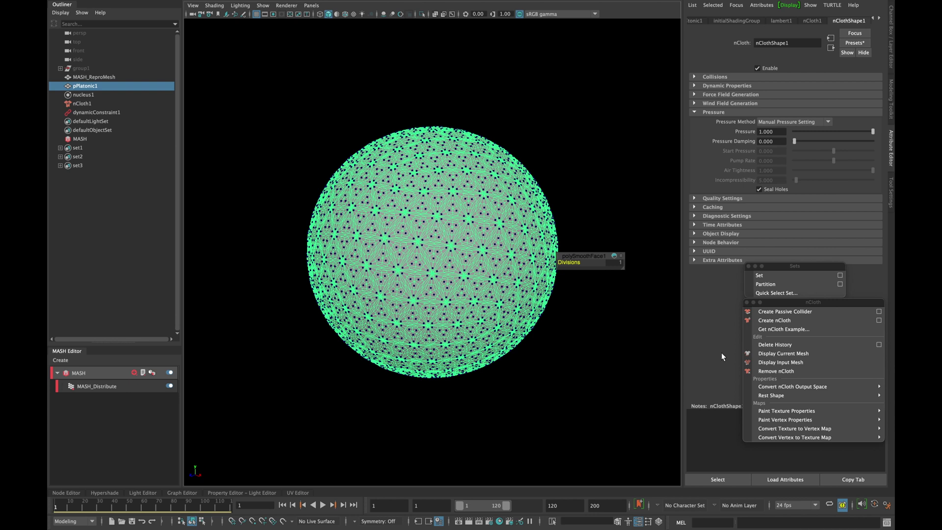
pyautogui.click(796, 356)
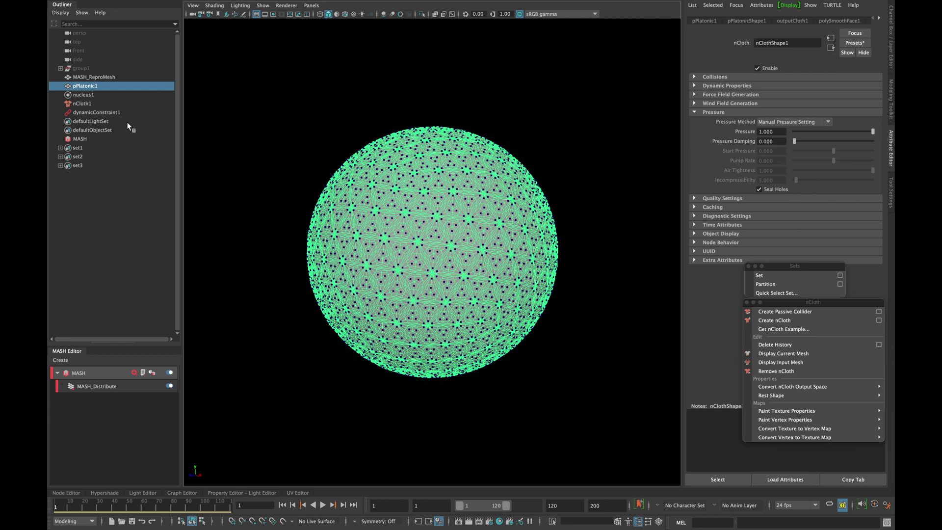
# Set the MASH distribution to Mesh by Component Selection Set, connect set3 as its selection set, and enable Flood Mesh.
pyautogui.click(91, 140)
pyautogui.click(138, 388)
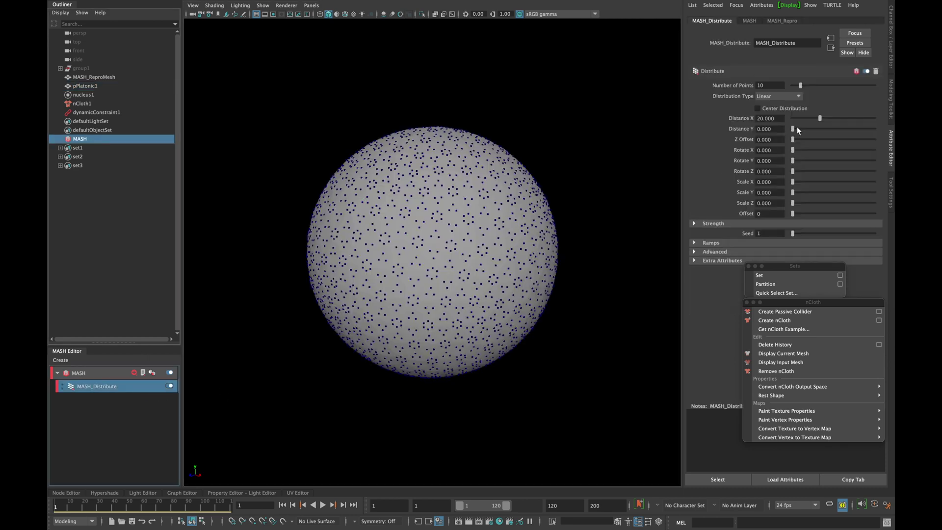
pyautogui.click(798, 97)
pyautogui.click(782, 132)
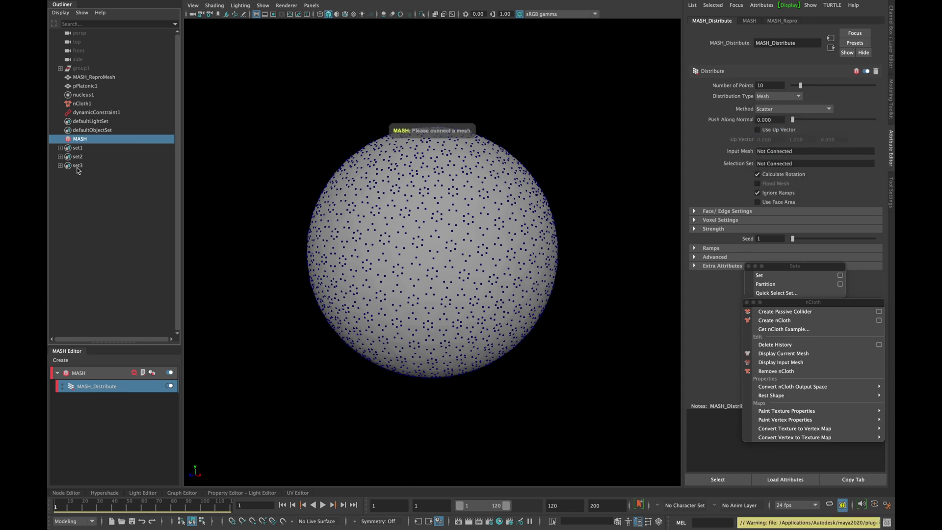
pyautogui.moveTo(78, 167); pyautogui.dragTo(821, 167, button='middle')
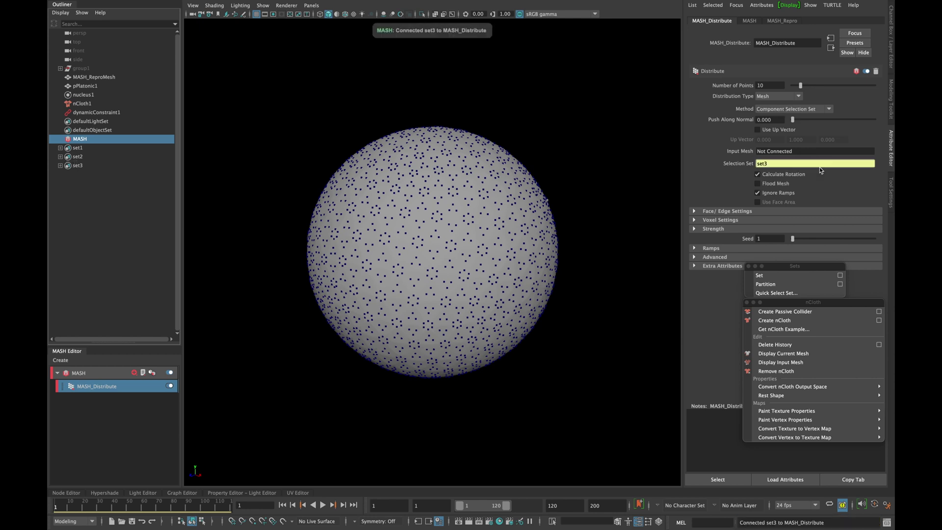
pyautogui.click(766, 185)
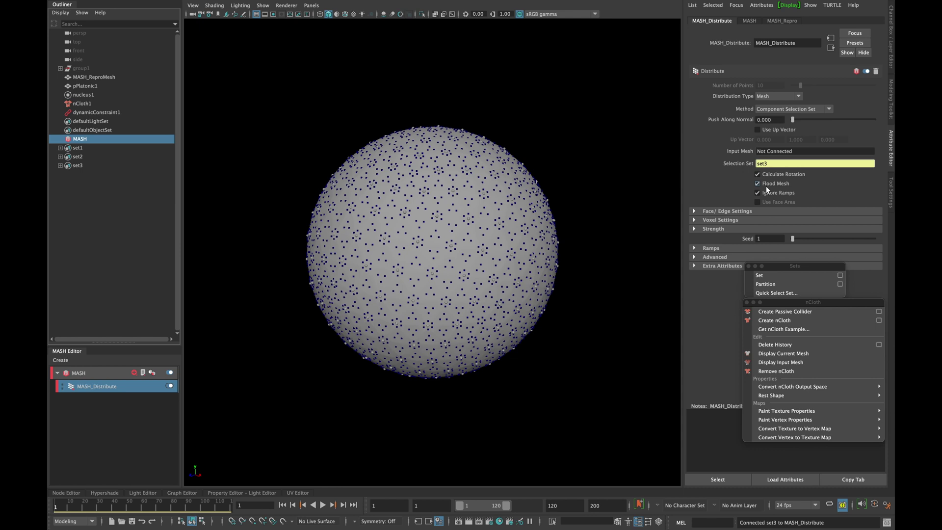
# Add a Color node to the MASH network with cyan, Random Hue 0.554, Saturation Random 0.478 and Value Random 0.543.
pyautogui.click(111, 376)
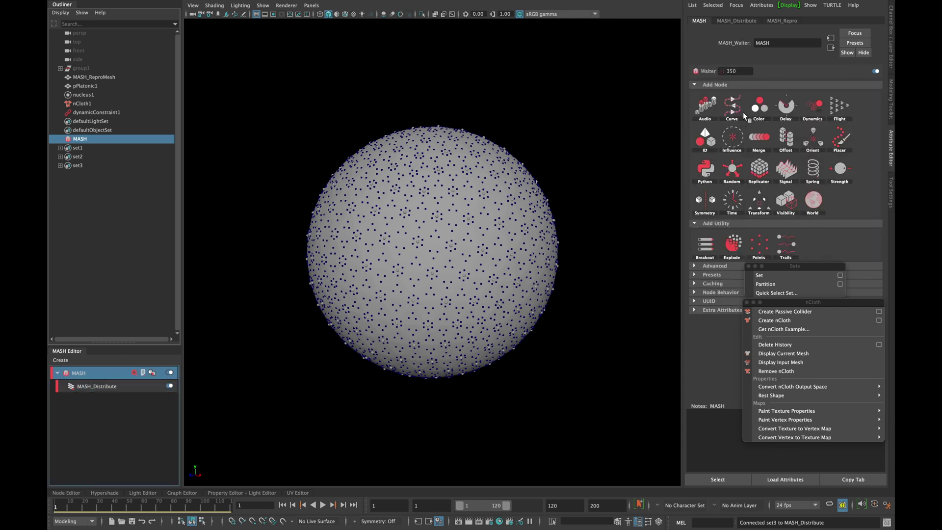
pyautogui.click(759, 105)
pyautogui.click(809, 123)
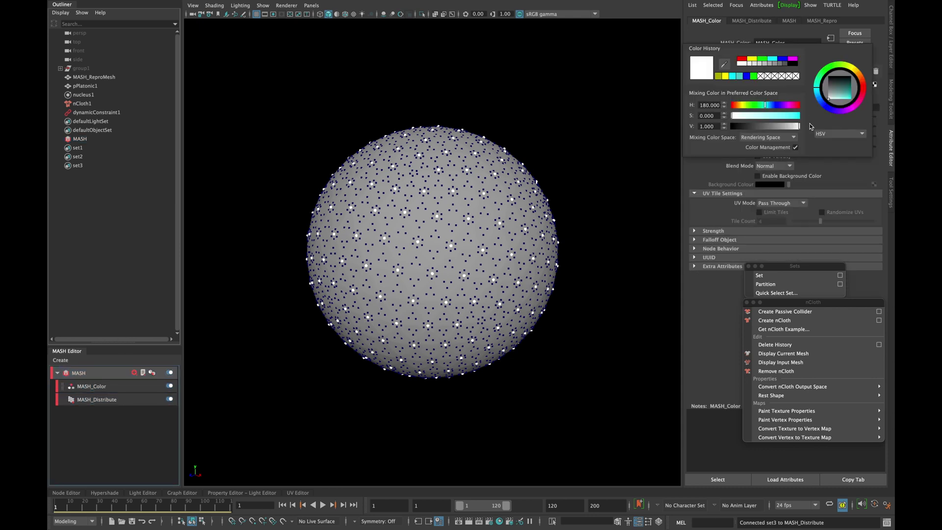
pyautogui.click(771, 60)
# Play the nCloth simulation and stop it at frame 22.
pyautogui.keyDown('alt'); pyautogui.moveTo(449, 250); pyautogui.dragTo(523, 256, button='right'); pyautogui.keyUp('alt')
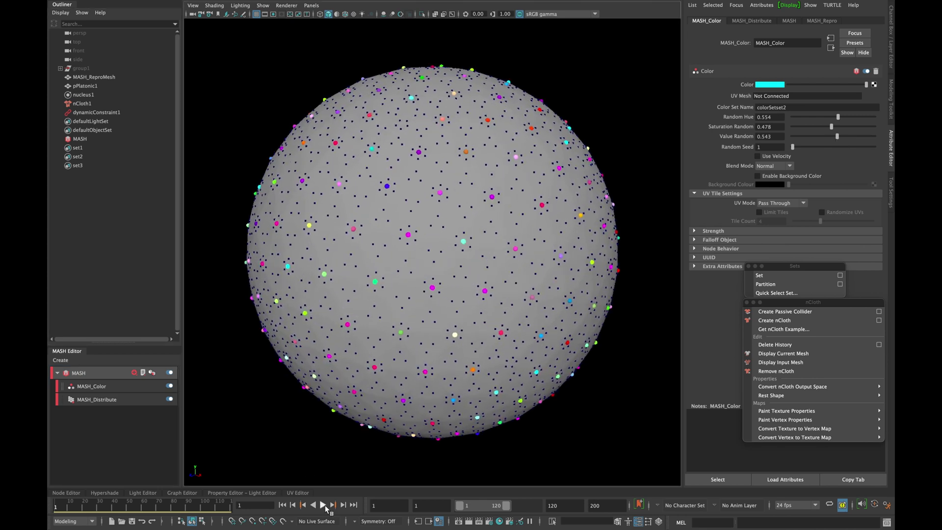
pyautogui.click(323, 506)
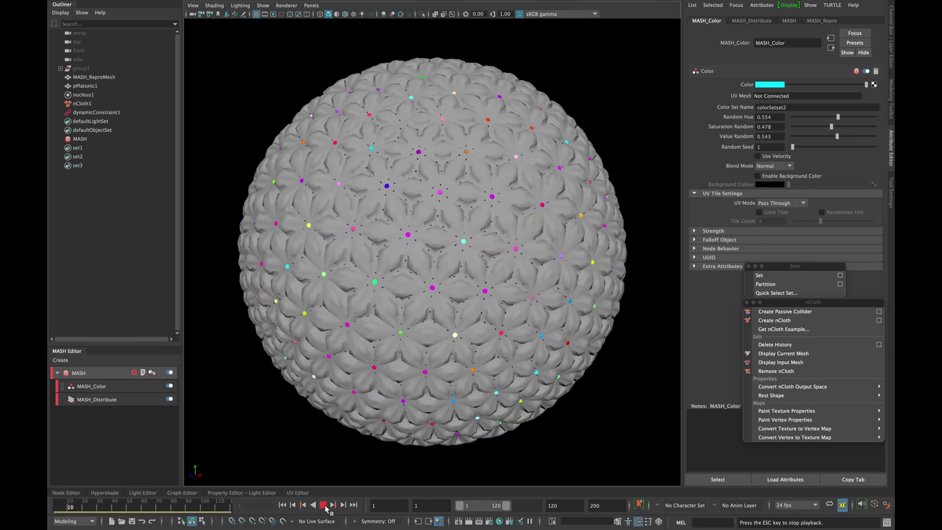
pyautogui.click(324, 506)
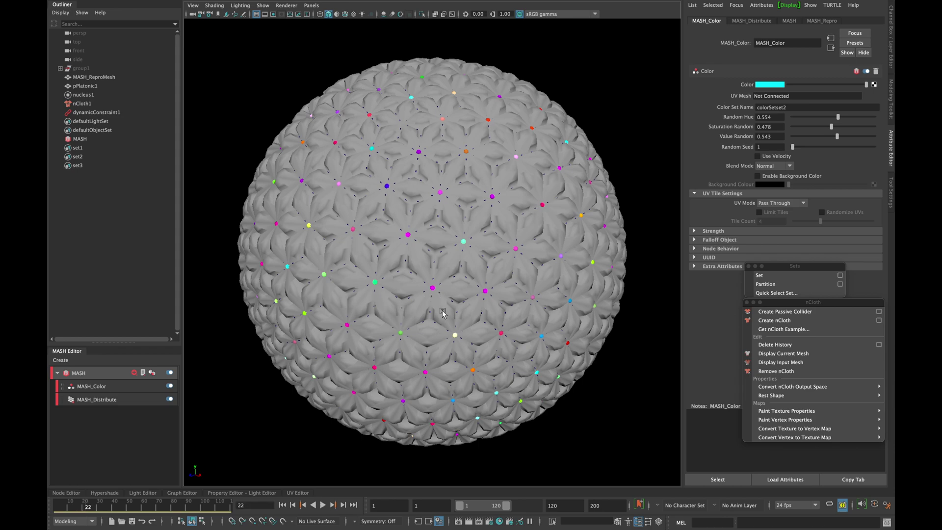
# Duplicate the inflated ball together with its bead mesh and move the copies away from the original.
pyautogui.click(446, 309)
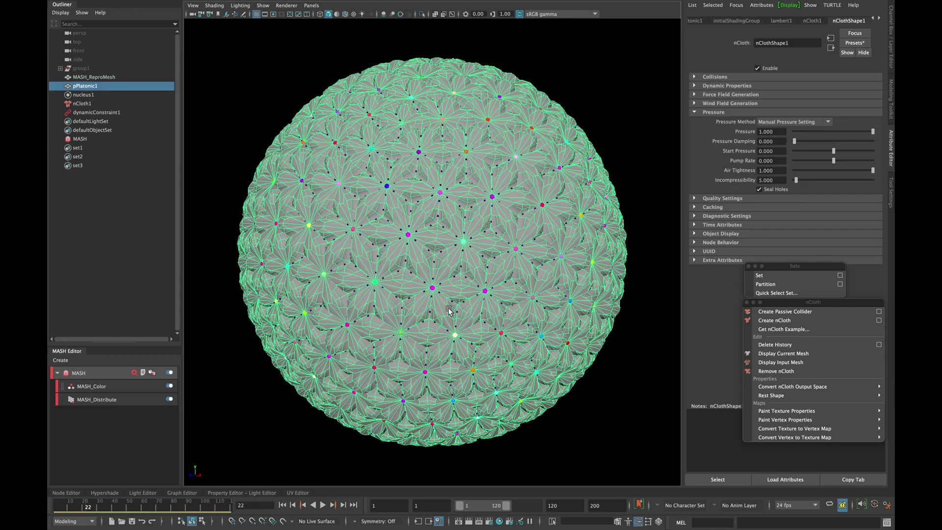
pyautogui.keyDown('shift'); pyautogui.click(432, 288); pyautogui.keyUp('shift')
pyautogui.keyDown('alt'); pyautogui.moveTo(433, 288); pyautogui.dragTo(316, 267, button='right'); pyautogui.keyUp('alt')
pyautogui.press('w')
pyautogui.hotkey('ctrl', 'd')
pyautogui.moveTo(368, 282); pyautogui.dragTo(189, 345)
pyautogui.keyDown('alt'); pyautogui.moveTo(337, 316); pyautogui.dragTo(448, 309, button='middle'); pyautogui.keyUp('alt')
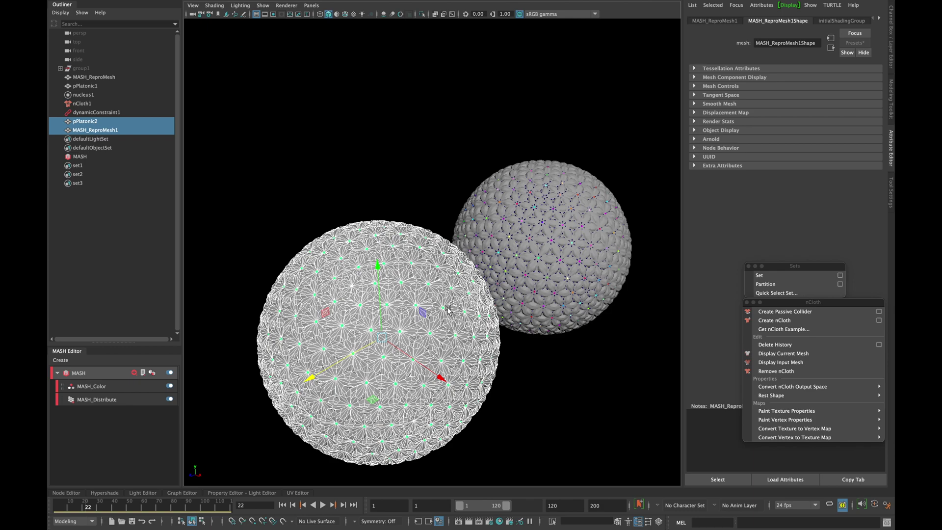
# Set the original ball's nCloth pressure to -1.
pyautogui.keyDown('alt'); pyautogui.moveTo(448, 309); pyautogui.dragTo(406, 305); pyautogui.keyUp('alt')
pyautogui.keyDown('alt'); pyautogui.moveTo(548, 290); pyautogui.dragTo(461, 286, button='middle'); pyautogui.keyUp('alt')
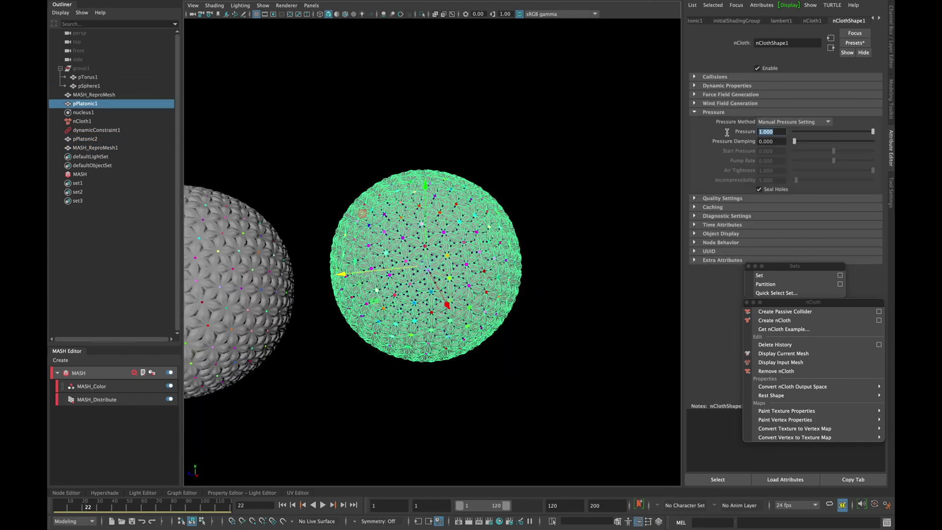
pyautogui.write('-1')
pyautogui.press('Return')
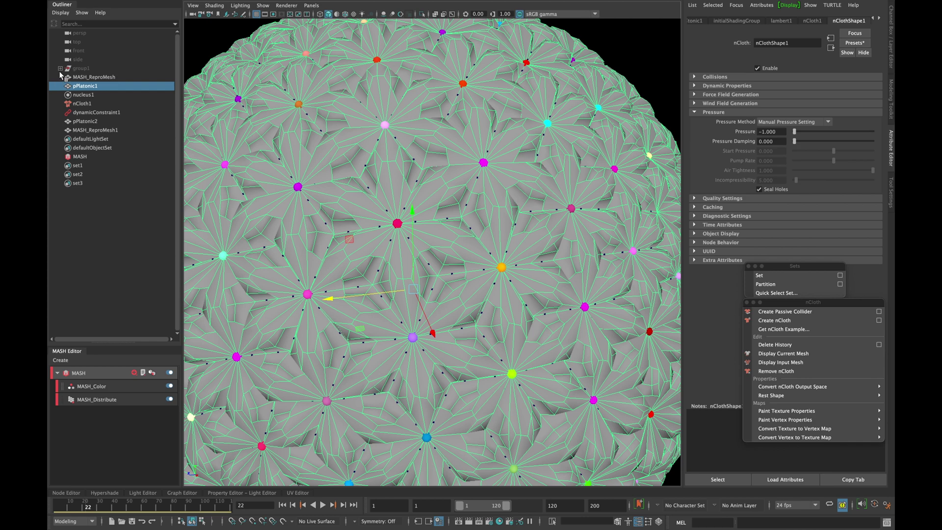
# Set the scale of pSphere1, inside group1, to 0 on all three axes.
pyautogui.click(60, 69)
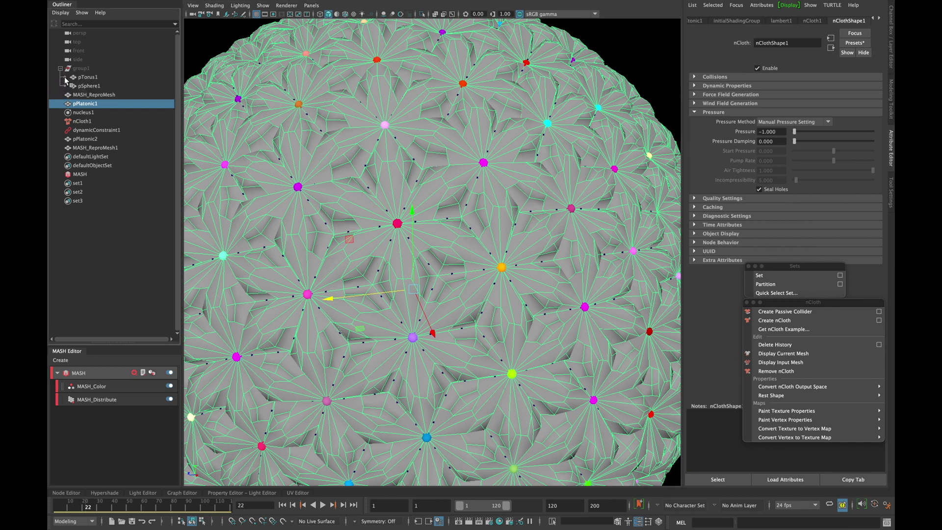
pyautogui.click(90, 78)
pyautogui.hotkey('ctrl', 'a')
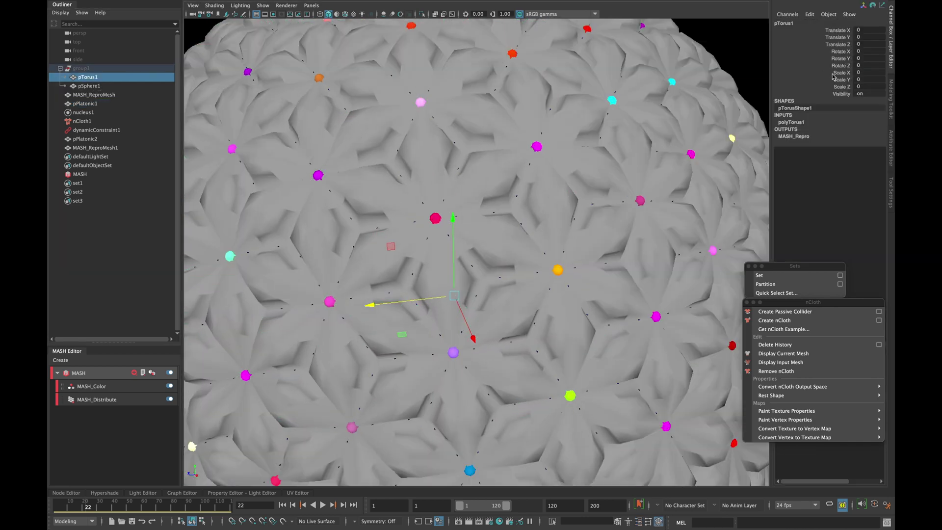
pyautogui.moveTo(867, 73); pyautogui.dragTo(867, 87)
pyautogui.click(868, 86)
pyautogui.click(588, 98)
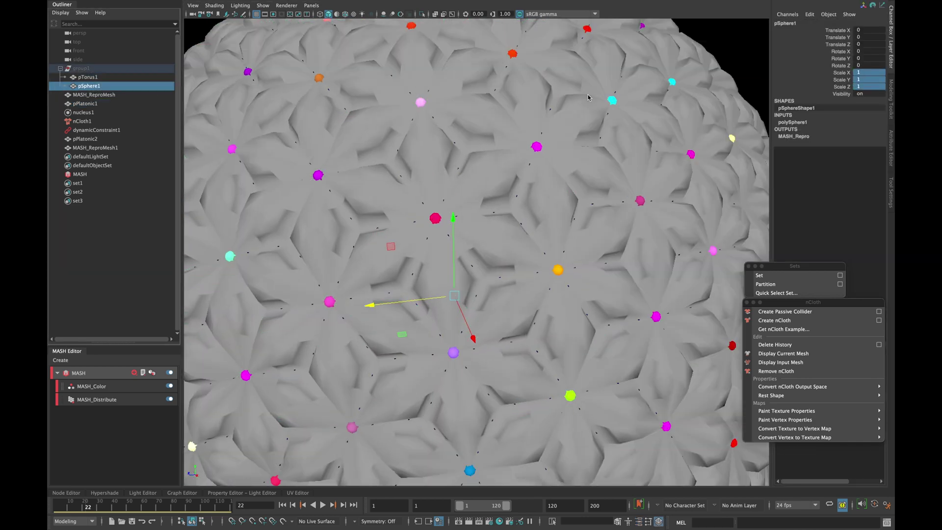
pyautogui.click(864, 86)
pyautogui.write('0')
pyautogui.press('Return')
# Set the scale of pTorus1 to 1 on all three axes so the instances use the torus.
pyautogui.click(78, 77)
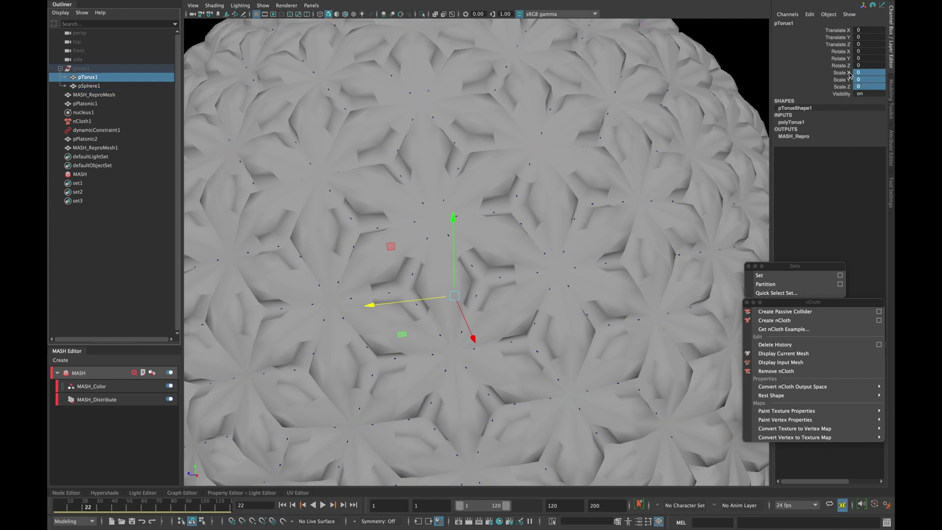
pyautogui.click(871, 87)
pyautogui.write('1')
pyautogui.press('Return')
# Rewind to frame 1 and rerun the simulation on pPlatonic1, stopping at frame 17.
pyautogui.scroll(-10, 574, 254)
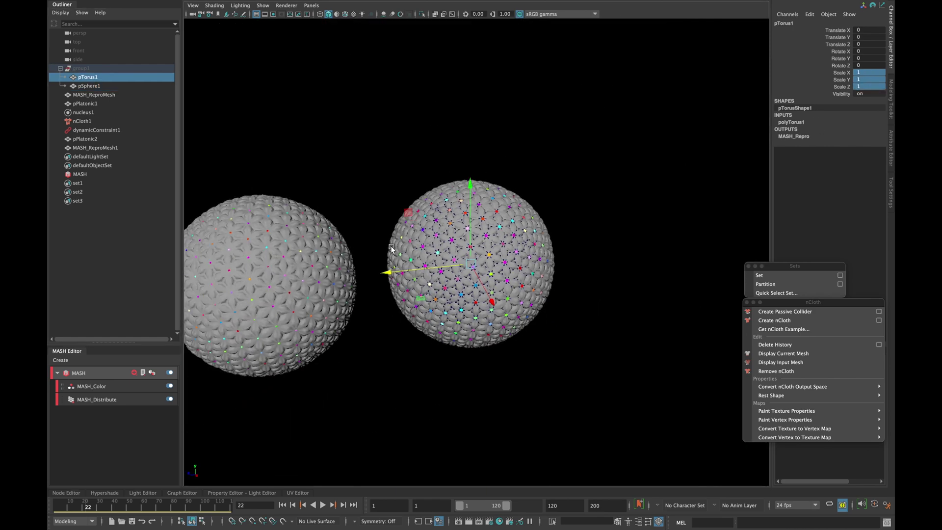
pyautogui.scroll(3, 574, 254)
pyautogui.click(85, 103)
pyautogui.hotkey('ctrl', 'a')
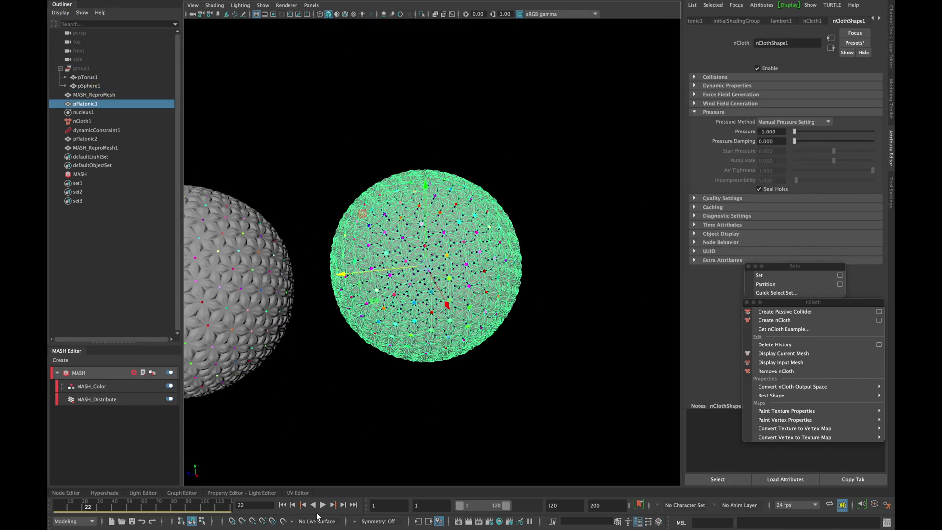
pyautogui.click(283, 505)
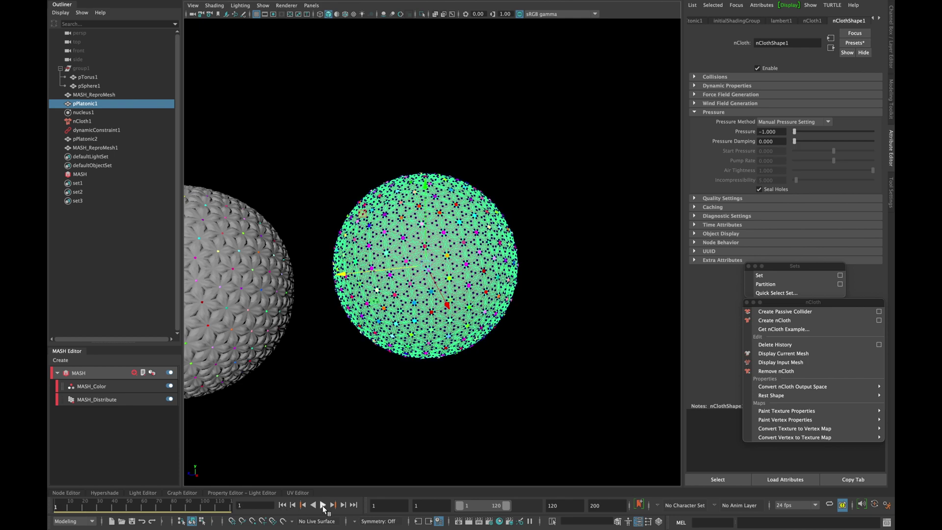
pyautogui.click(323, 505)
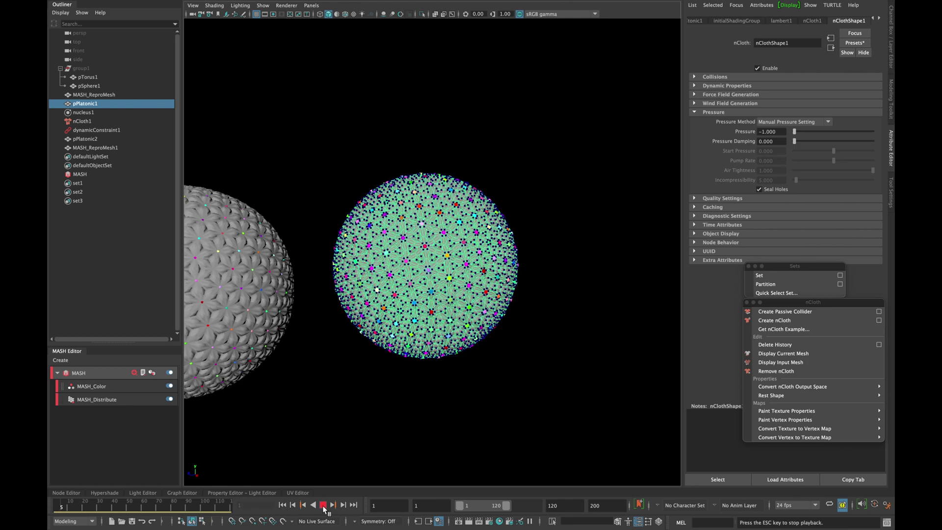
pyautogui.click(323, 505)
pyautogui.scroll(-3, 403, 375)
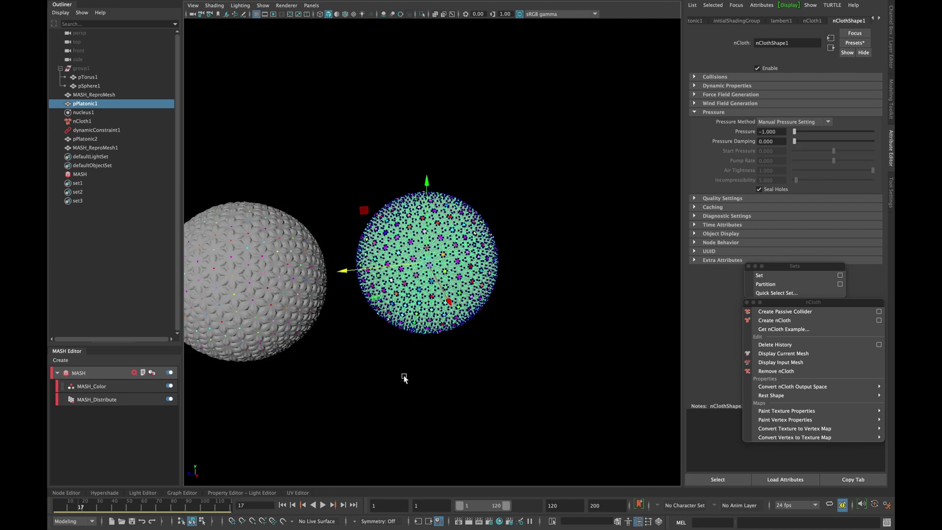
# Duplicate the negative-pressure ball together with its torus bead mesh and move the copies to the far side of the first duplicate.
pyautogui.keyDown('alt'); pyautogui.moveTo(404, 375); pyautogui.dragTo(491, 374); pyautogui.keyUp('alt')
pyautogui.scroll(3, 508, 274)
pyautogui.keyDown('shift'); pyautogui.click(528, 278); pyautogui.keyUp('shift')
pyautogui.hotkey('ctrl', 'd')
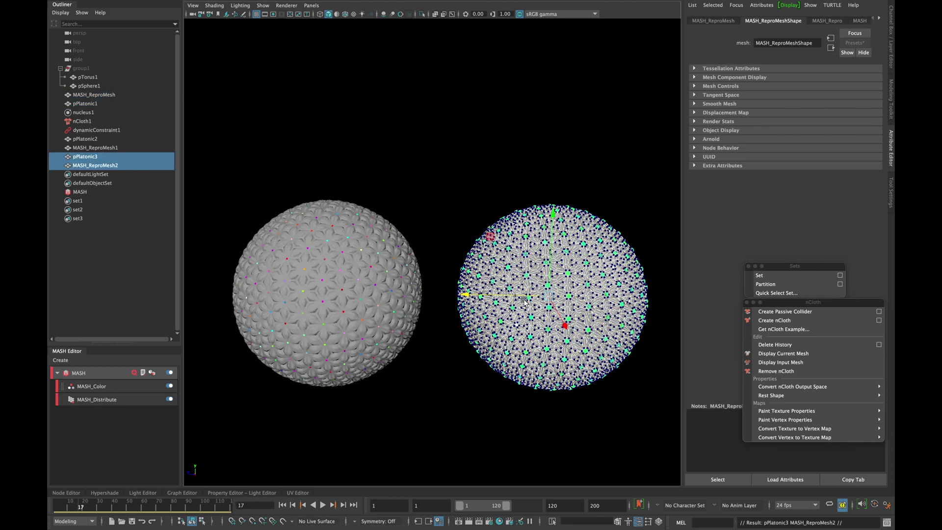
pyautogui.keyDown('alt'); pyautogui.moveTo(524, 297); pyautogui.dragTo(344, 279, button='right'); pyautogui.keyUp('alt')
pyautogui.moveTo(425, 279); pyautogui.dragTo(148, 278)
pyautogui.keyDown('alt'); pyautogui.moveTo(280, 278); pyautogui.dragTo(342, 282, button='middle'); pyautogui.keyUp('alt')
# Turn on smooth mesh preview for both duplicated balls and their bead meshes, accepting large meshes without being asked again.
pyautogui.keyDown('shift'); pyautogui.click(478, 319); pyautogui.keyUp('shift')
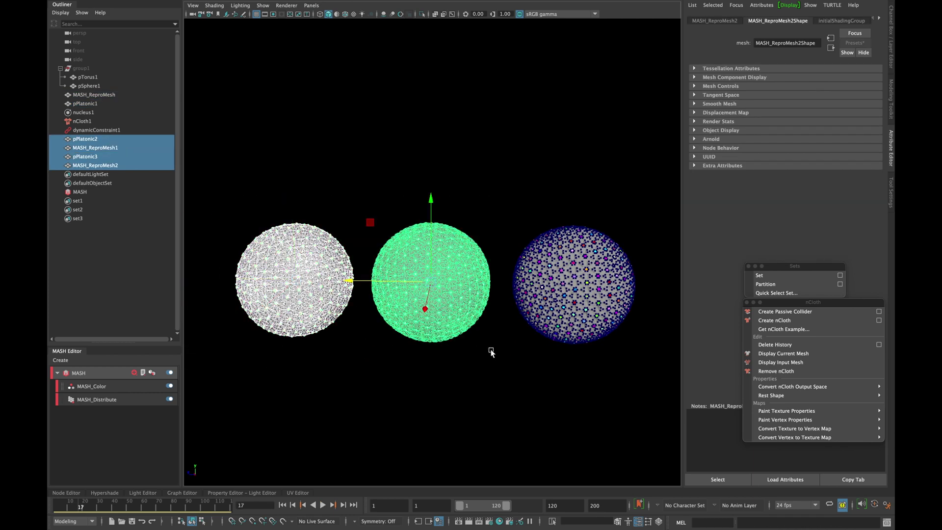
pyautogui.press('3')
pyautogui.click(490, 275)
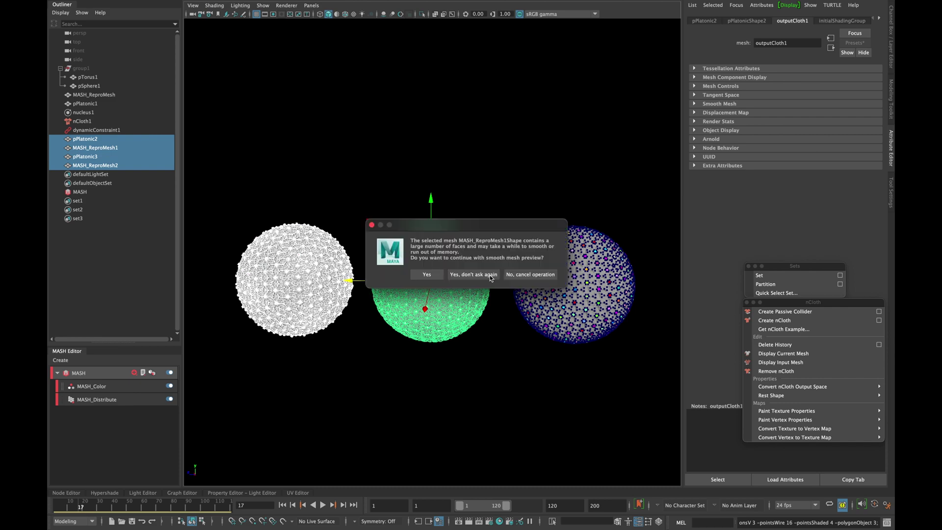
pyautogui.click(485, 274)
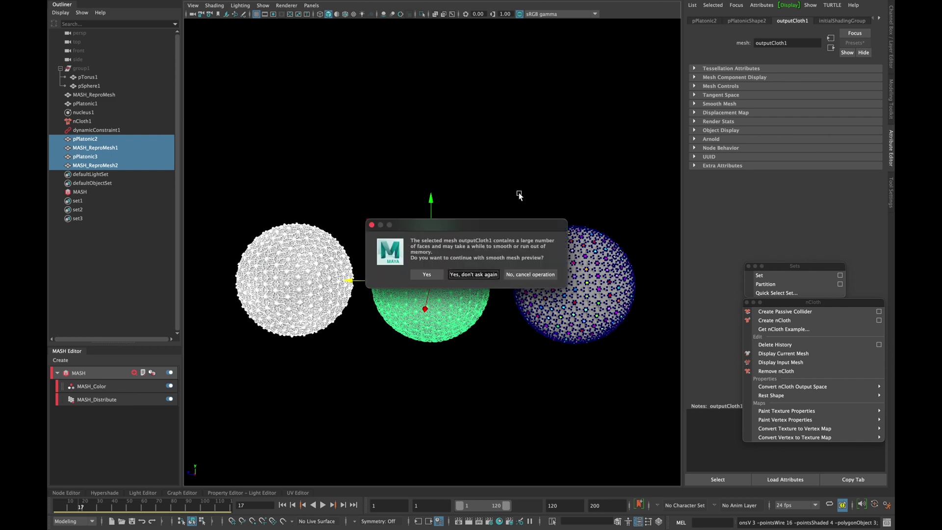
# Delete the original simulated ball and its MASH beads, and expand the viewport to the zoomed-in layout.
pyautogui.click(639, 393)
pyautogui.moveTo(639, 394); pyautogui.dragTo(666, 388)
pyautogui.press('Delete')
pyautogui.press('Delete')
pyautogui.hotkey('ctrl', 'space')
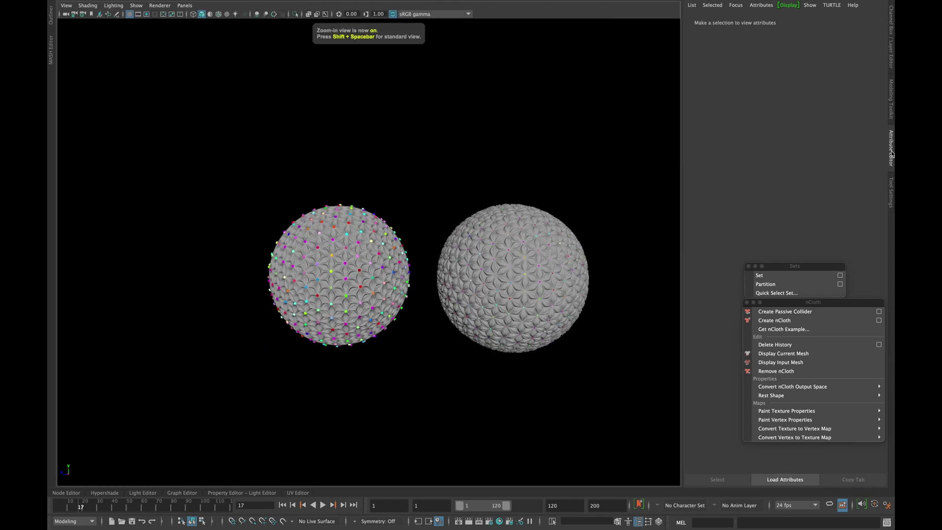
# Isolate the bead mesh of the inflated ball in the viewport.
pyautogui.keyDown('alt'); pyautogui.moveTo(506, 280); pyautogui.dragTo(469, 277, button='middle'); pyautogui.keyUp('alt')
pyautogui.keyDown('alt'); pyautogui.moveTo(469, 278); pyautogui.dragTo(726, 278, button='right'); pyautogui.keyUp('alt')
pyautogui.keyDown('alt'); pyautogui.moveTo(589, 300); pyautogui.dragTo(561, 300); pyautogui.keyUp('alt')
pyautogui.click(630, 299)
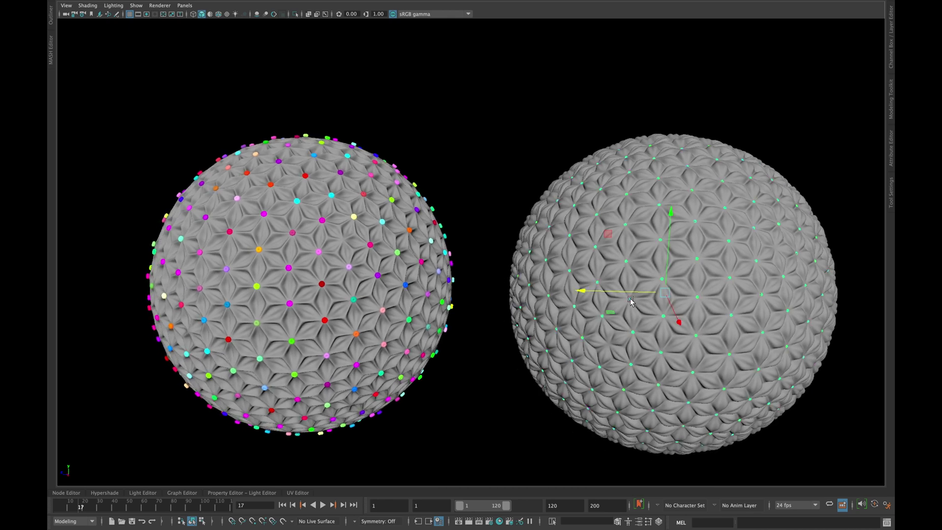
pyautogui.hotkey('ctrl', '1')
# Transform all faces of the isolated bead mesh along their local Z axis to push the beads outward.
pyautogui.keyDown('alt'); pyautogui.moveTo(692, 282); pyautogui.dragTo(571, 265, button='middle'); pyautogui.keyUp('alt')
pyautogui.scroll(5, 573, 257)
pyautogui.moveTo(572, 254); pyautogui.dragTo(579, 249, button='right')
pyautogui.scroll(-5, 579, 249)
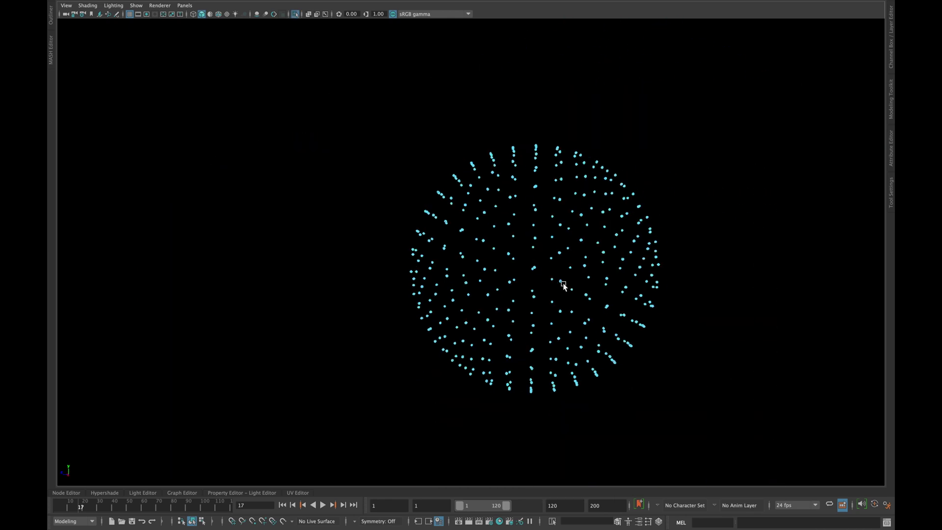
pyautogui.press('w')
pyautogui.keyDown('alt'); pyautogui.moveTo(564, 284); pyautogui.dragTo(669, 300, button='right'); pyautogui.keyUp('alt')
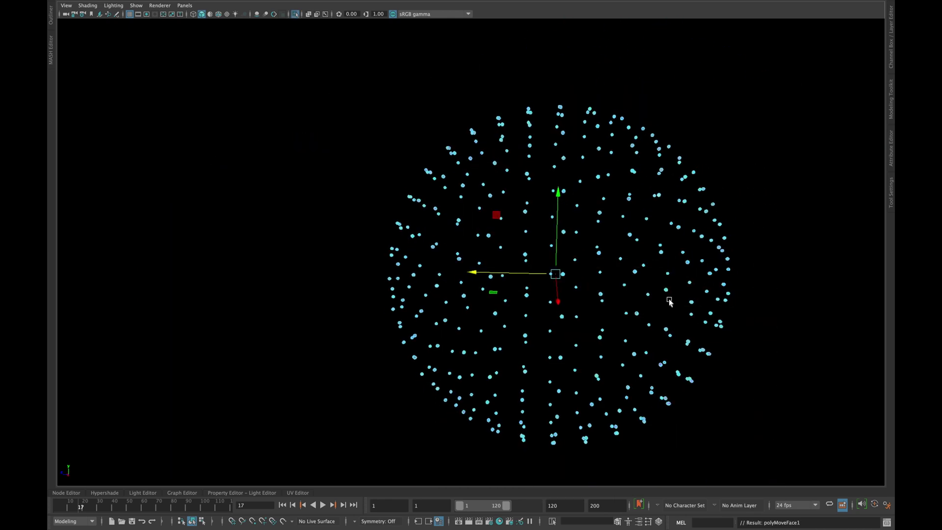
pyautogui.moveTo(663, 250); pyautogui.dragTo(678, 249)
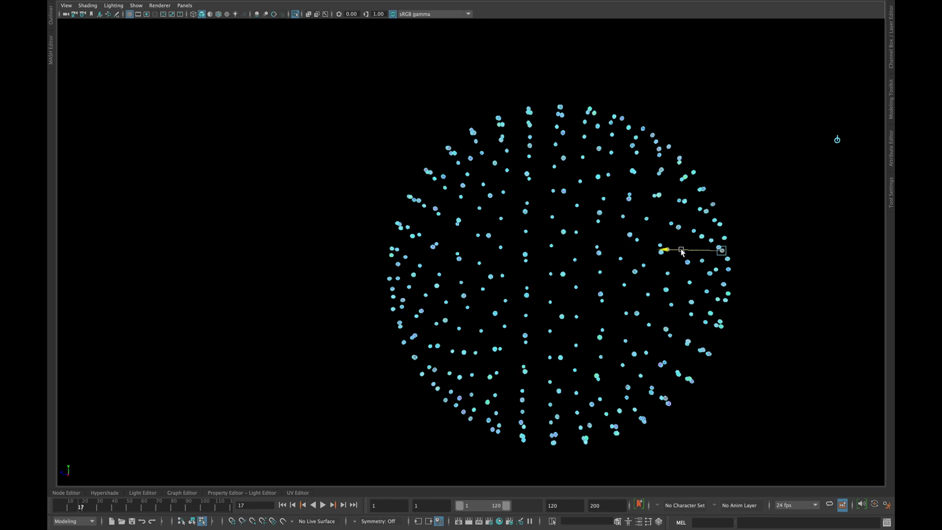
# Leave isolation to show both balls, return to object mode, and clear the selection.
pyautogui.hotkey('ctrl', '1')
pyautogui.press('F8')
pyautogui.click(756, 397)
# Turn on multisample anti-aliasing for a view framing both finished balls.
pyautogui.keyDown('alt'); pyautogui.moveTo(755, 397); pyautogui.dragTo(628, 382, button='right'); pyautogui.keyUp('alt')
pyautogui.keyDown('alt'); pyautogui.moveTo(378, 399); pyautogui.dragTo(504, 404, button='middle'); pyautogui.keyUp('alt')
pyautogui.moveTo(526, 385); pyautogui.dragTo(505, 402)
pyautogui.moveTo(527, 394)
pyautogui.keyDown('alt'); pyautogui.mouseDown()
pyautogui.moveTo(506, 389)
pyautogui.moveTo(535, 397)
pyautogui.mouseUp(); pyautogui.keyUp('alt')
pyautogui.keyDown('alt'); pyautogui.moveTo(537, 398); pyautogui.dragTo(483, 388, button='middle'); pyautogui.keyUp('alt')
pyautogui.scroll(6, 484, 390)
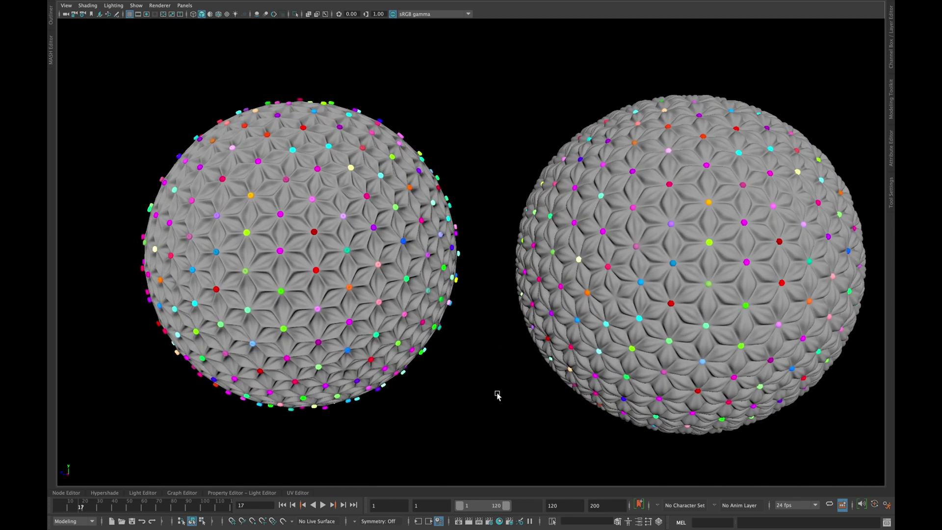
pyautogui.click(274, 14)
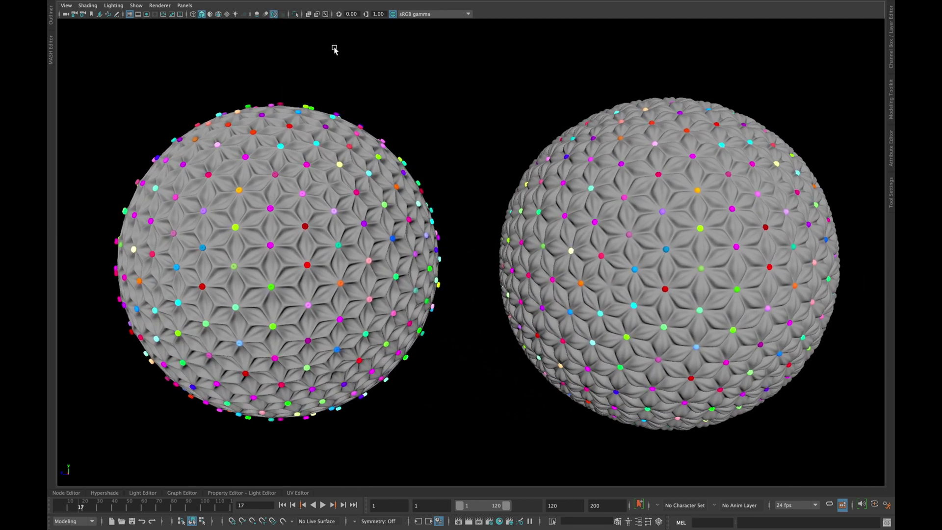